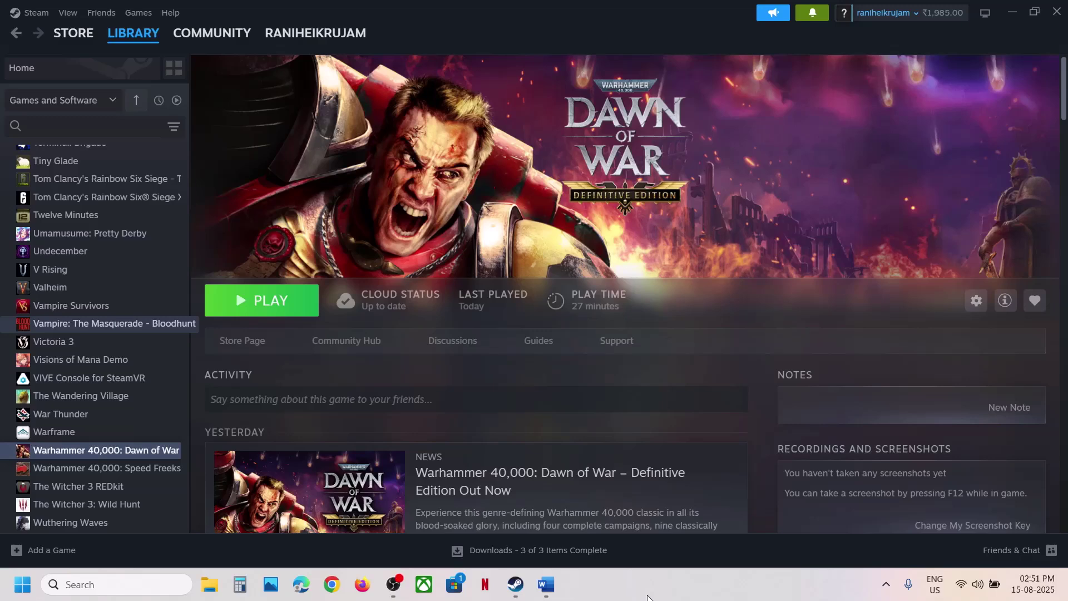
- Review the playerprofile=Profile1 setting in the Word instructions document
left_click(546, 584)
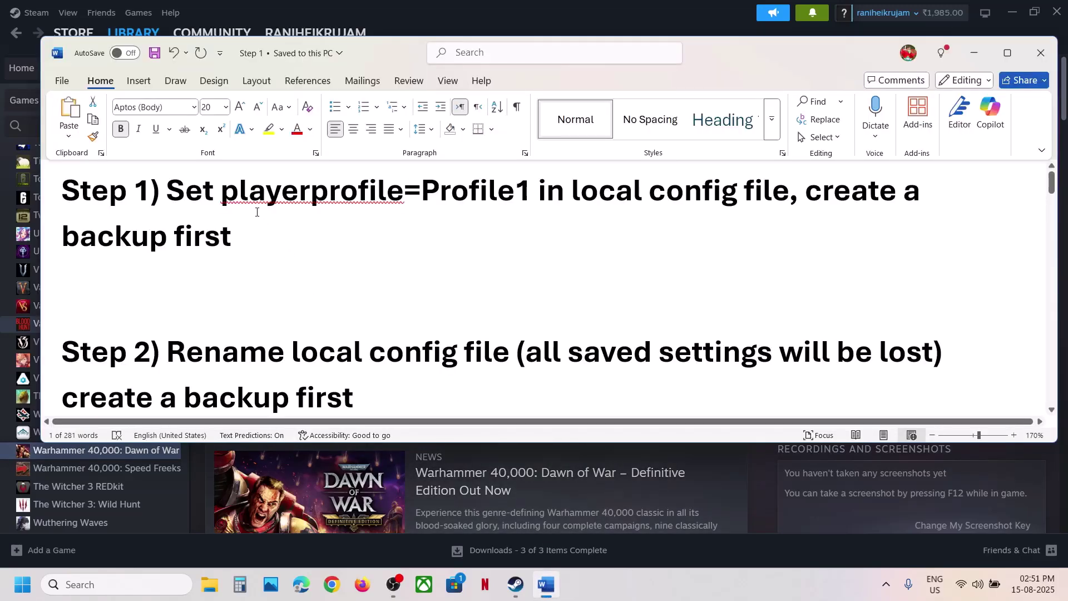
left_click_drag(257, 212, 487, 197)
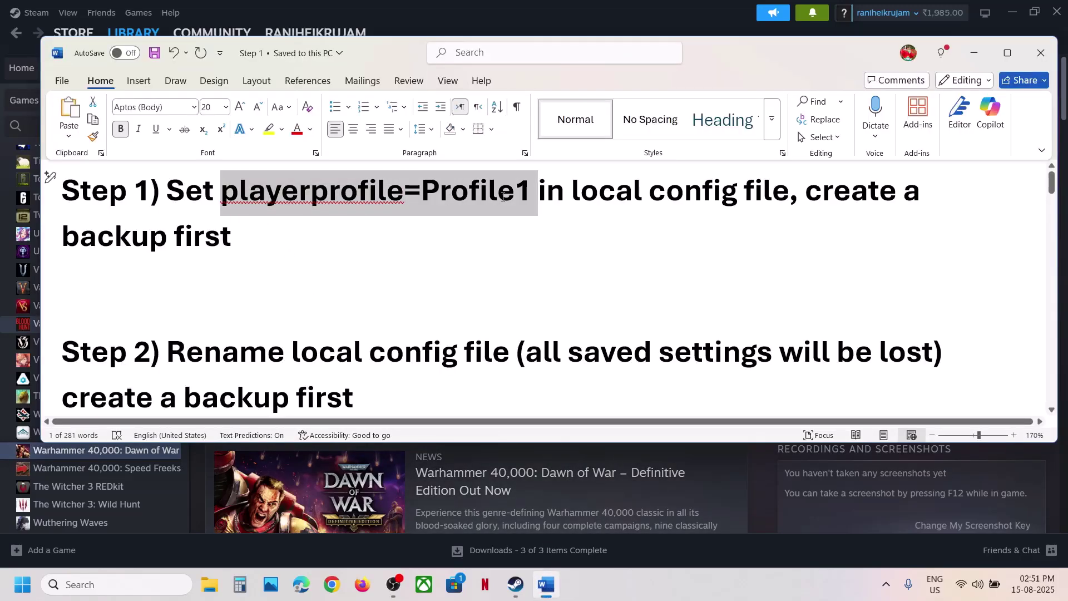
left_click(644, 195)
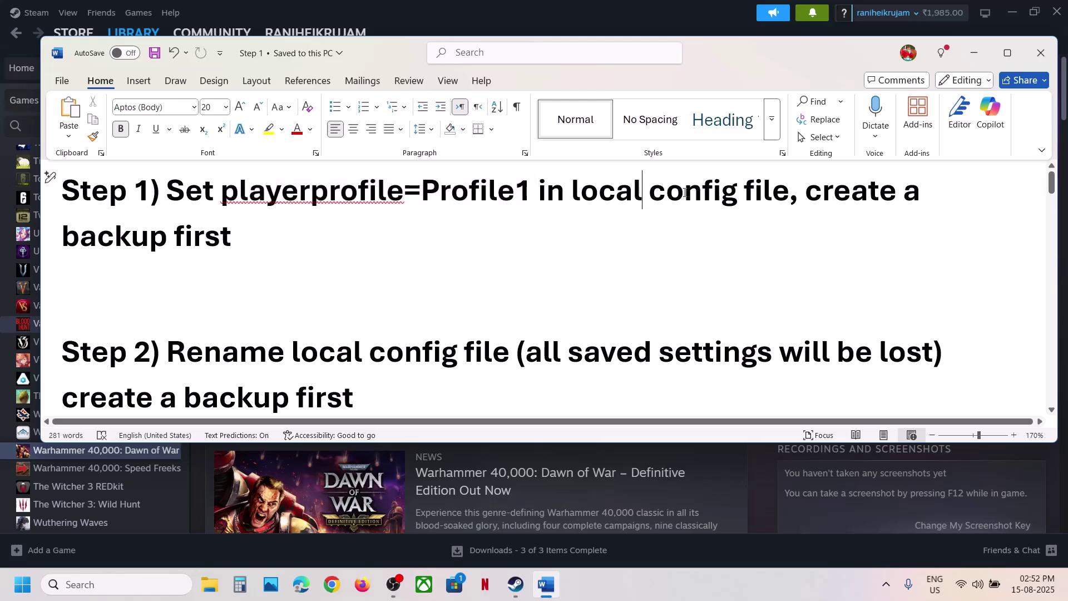
left_click(546, 584)
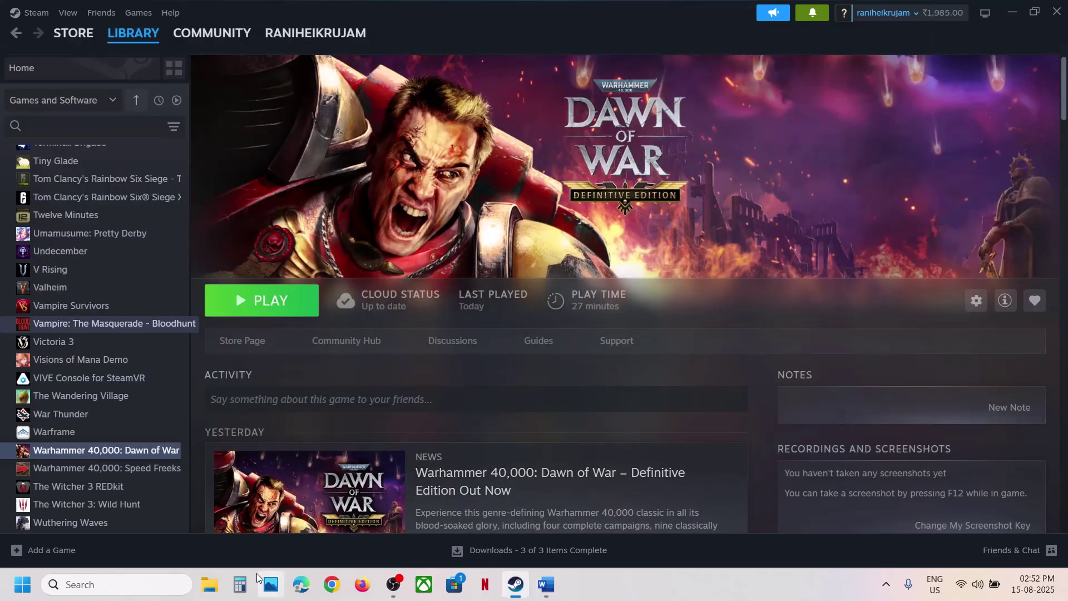
- Browse from Local Disk (C:) through Users into the user's profile folder and check hidden items
left_click(209, 584)
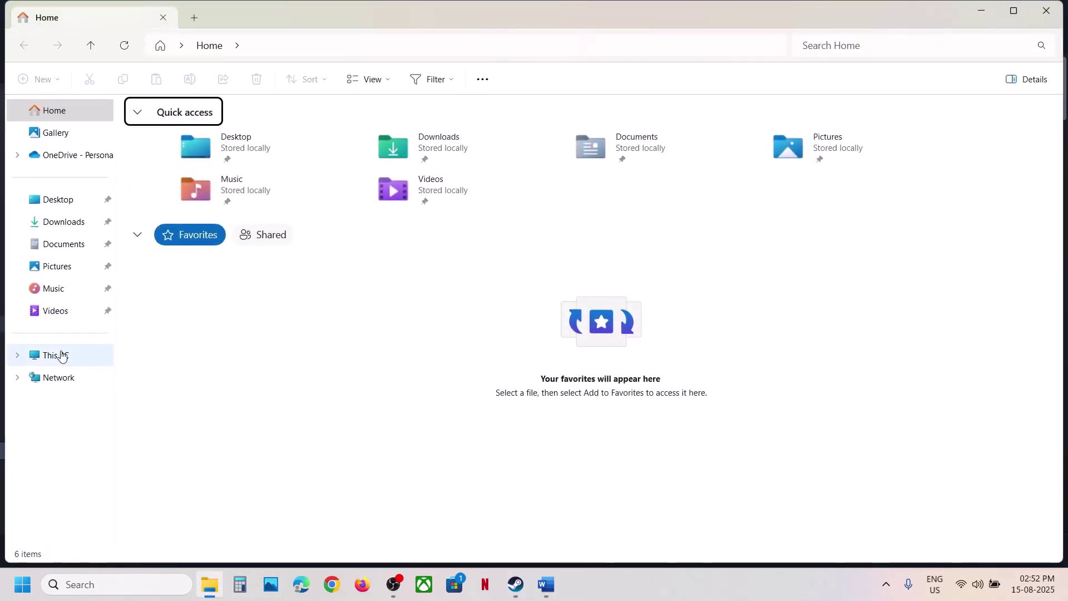
left_click(61, 356)
double_click(179, 153)
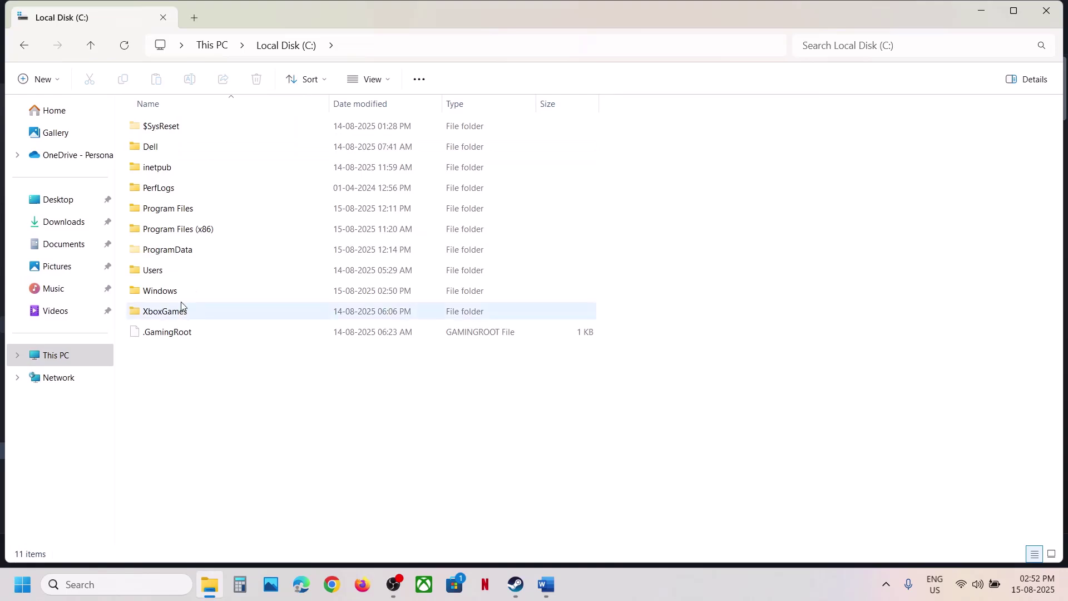
double_click(153, 271)
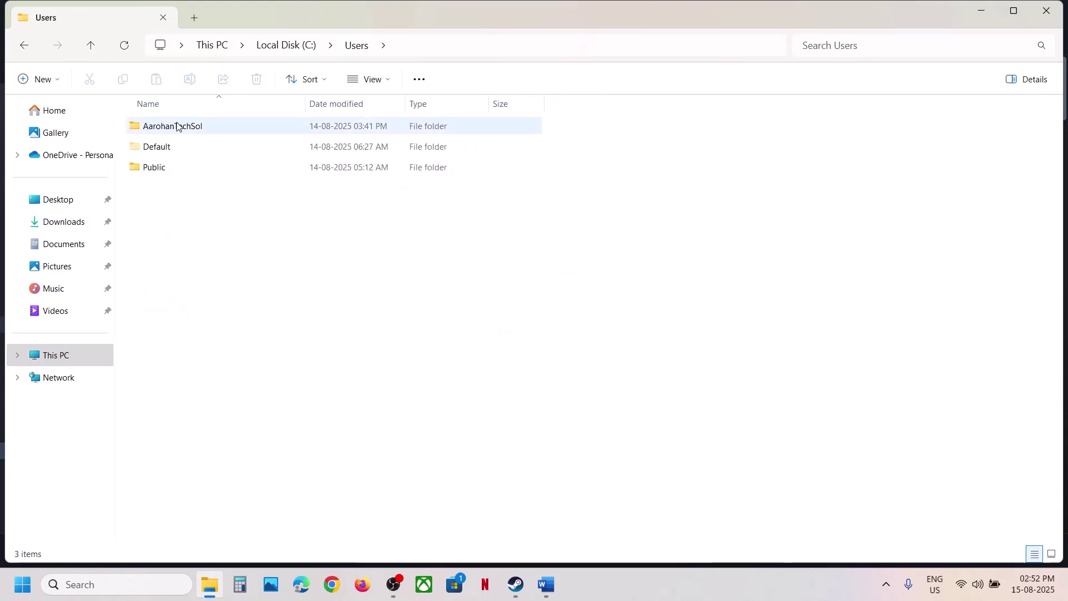
double_click(177, 127)
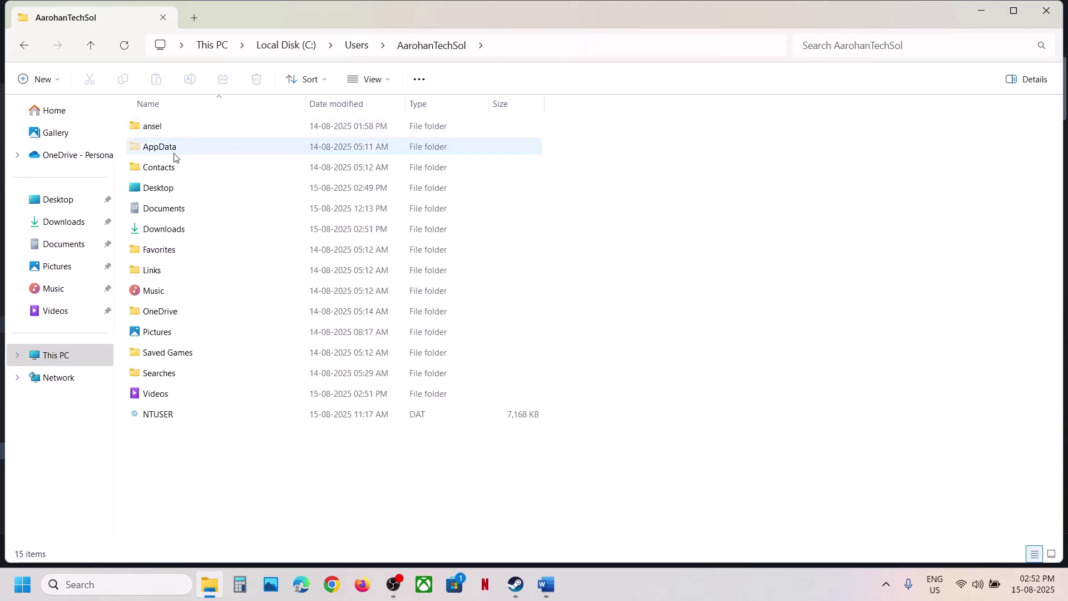
left_click(173, 154)
left_click(392, 83)
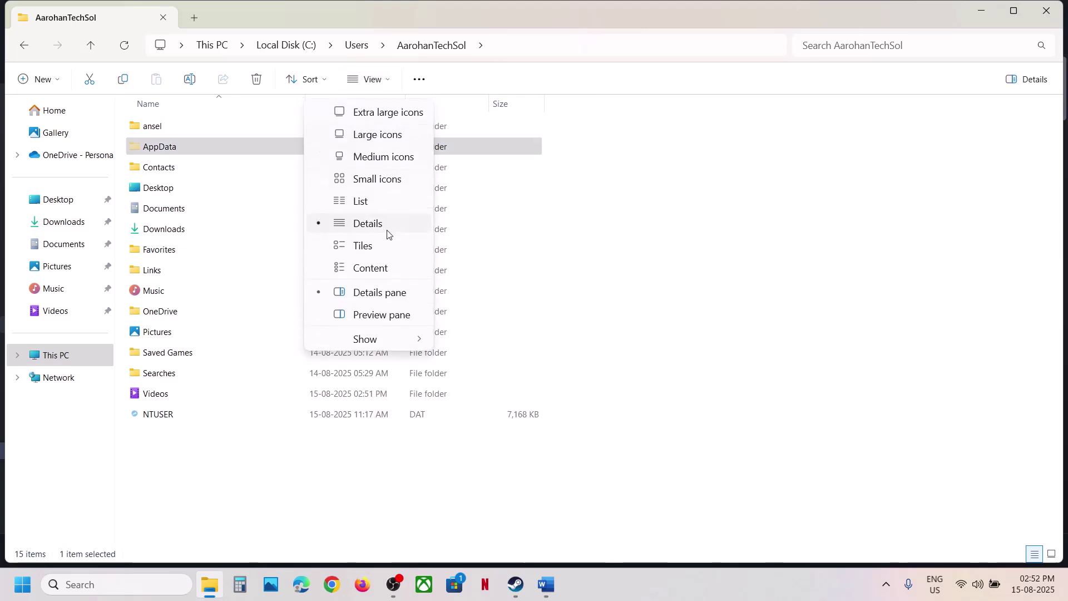
- Go through AppData, Roaming and Relic Entertainment to Dawn of War, and open Local.ini
mouse_move(372, 339)
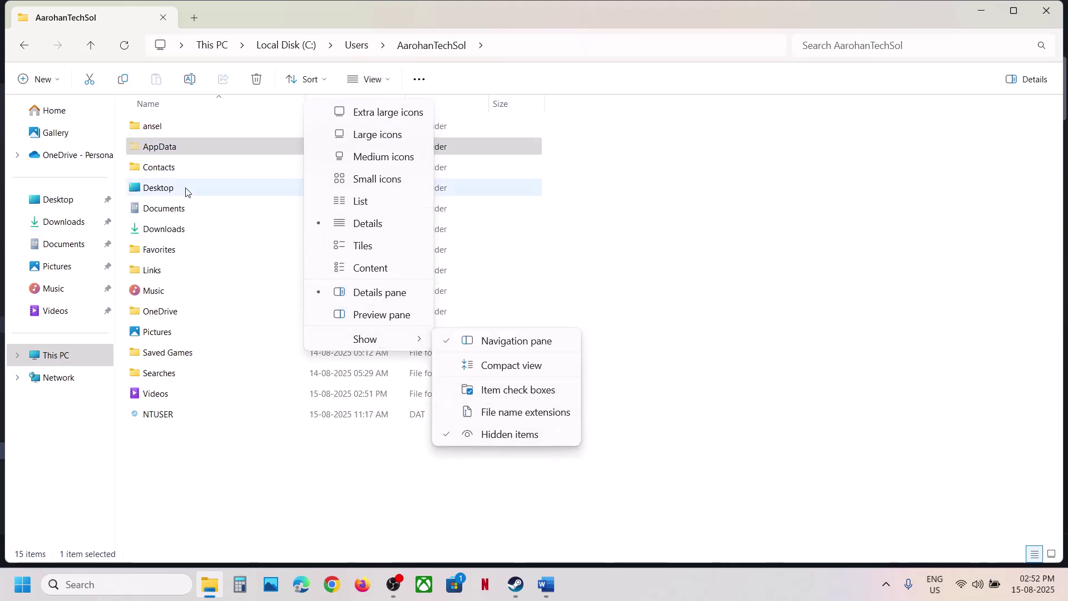
double_click(184, 147)
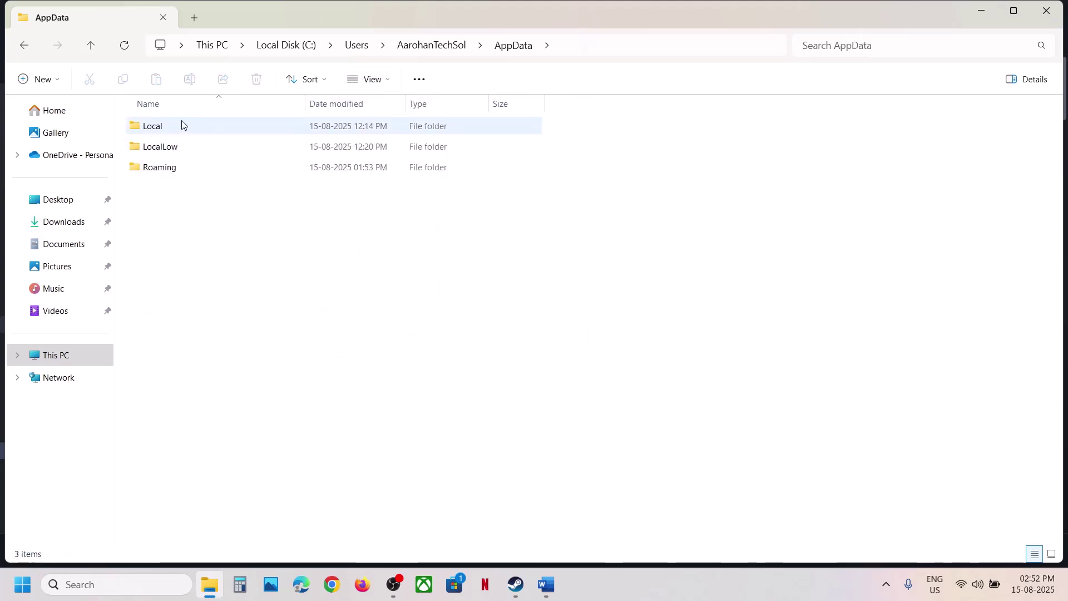
double_click(165, 166)
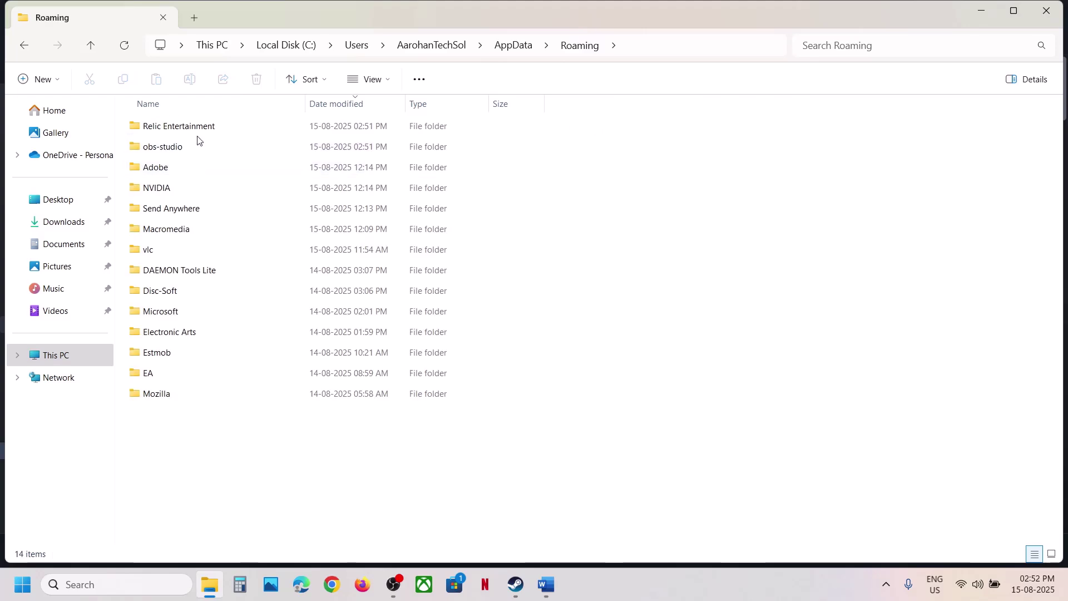
left_click(184, 128)
double_click(210, 130)
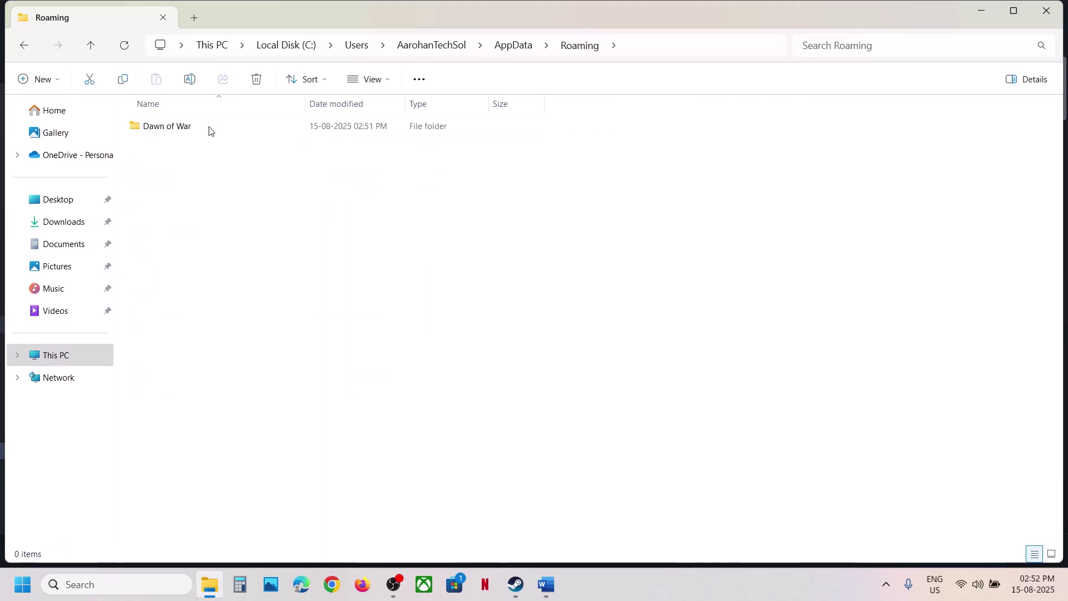
left_click(201, 130)
double_click(198, 131)
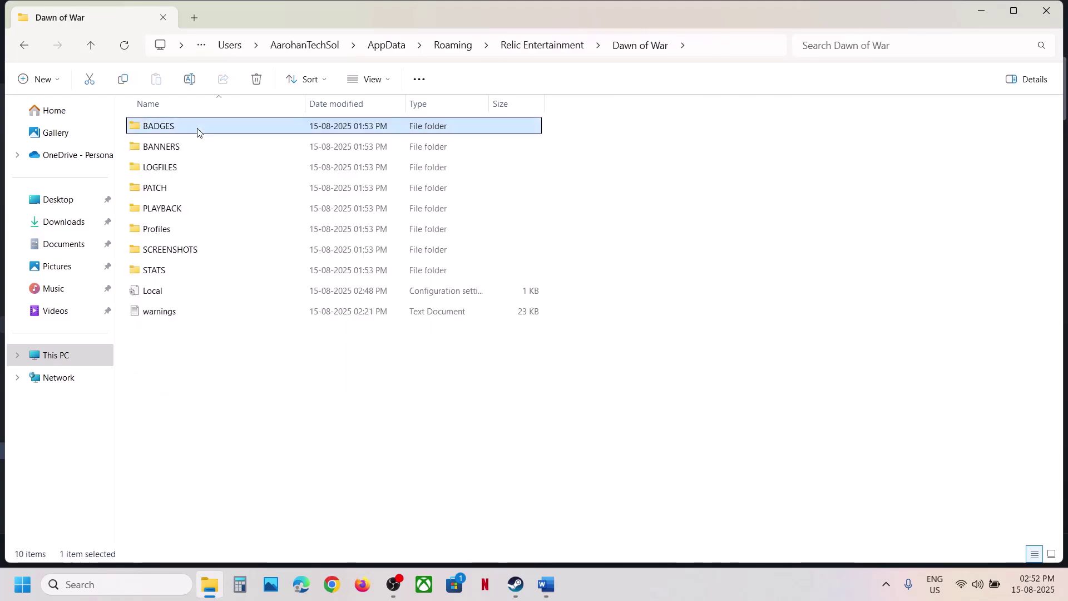
left_click(181, 296)
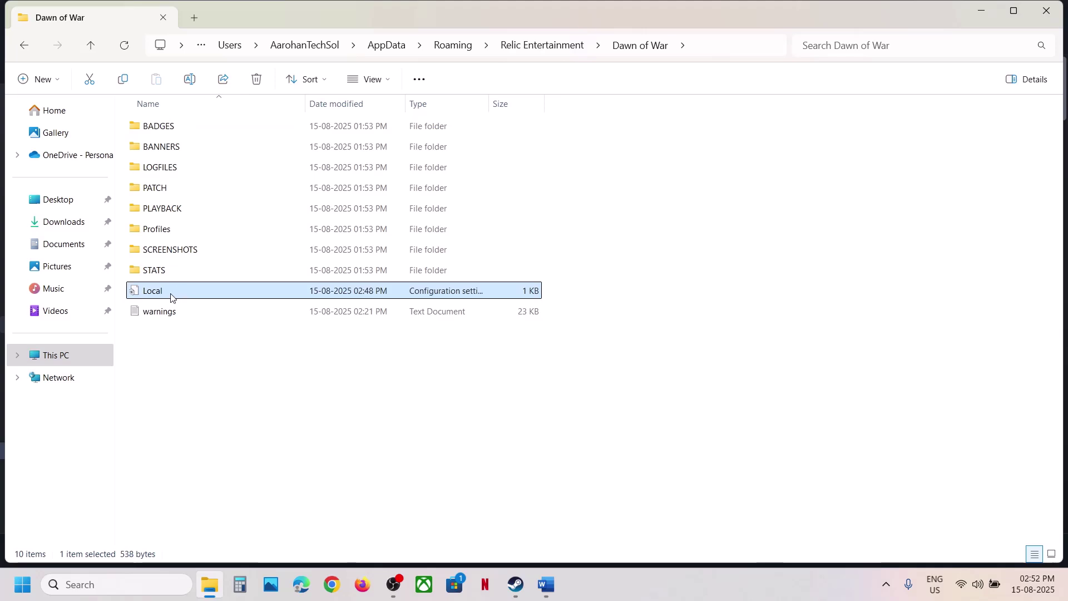
double_click(171, 296)
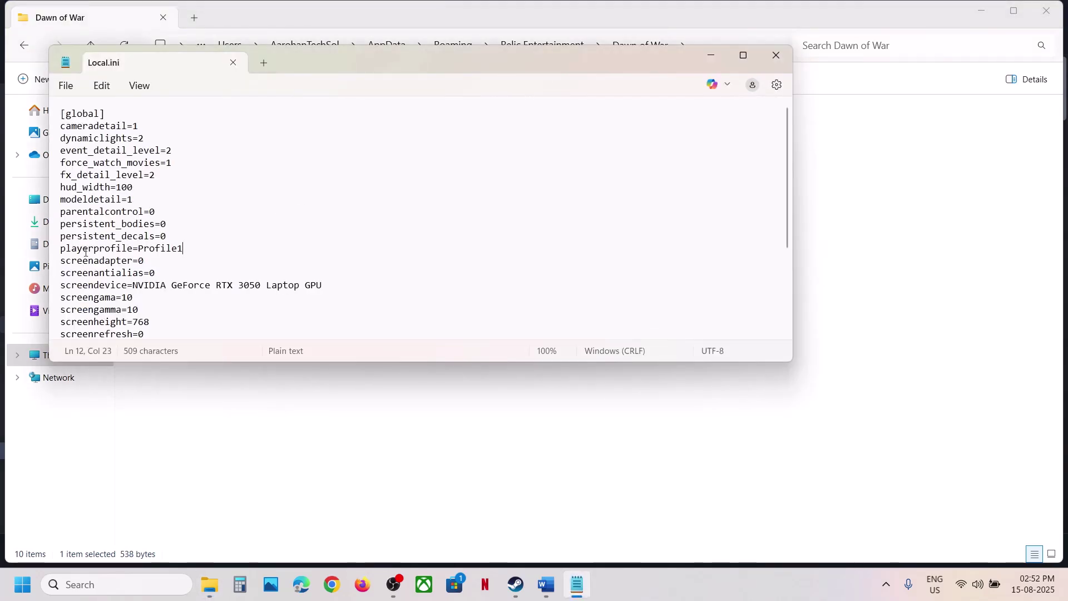
- Make line 12 of Local.ini read playerprofile=Profile1 and save the file
left_click_drag(69, 250, 179, 248)
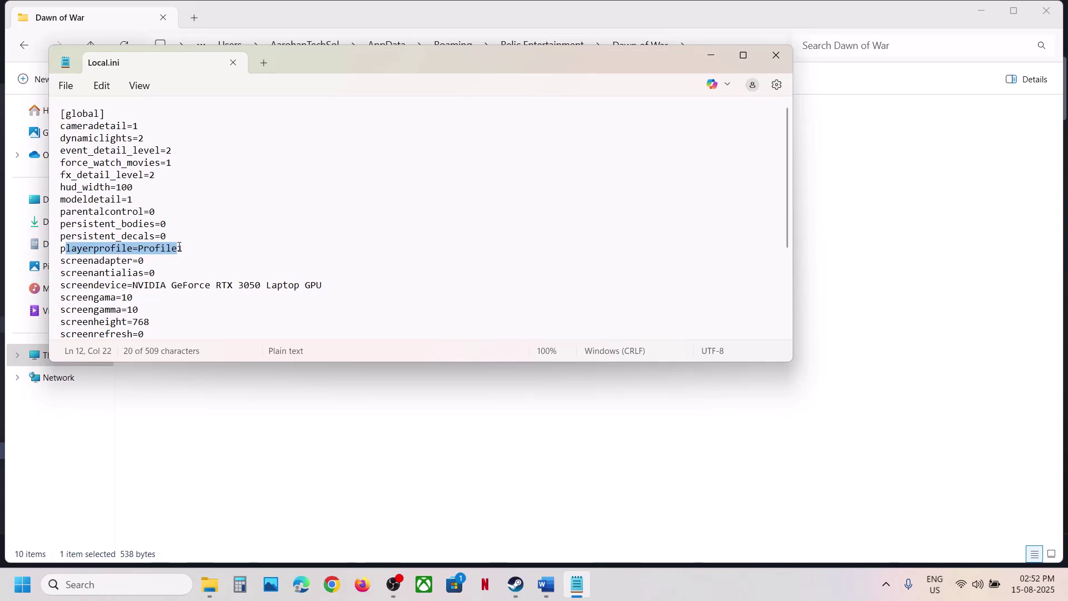
left_click(182, 248)
key("BackSpace")
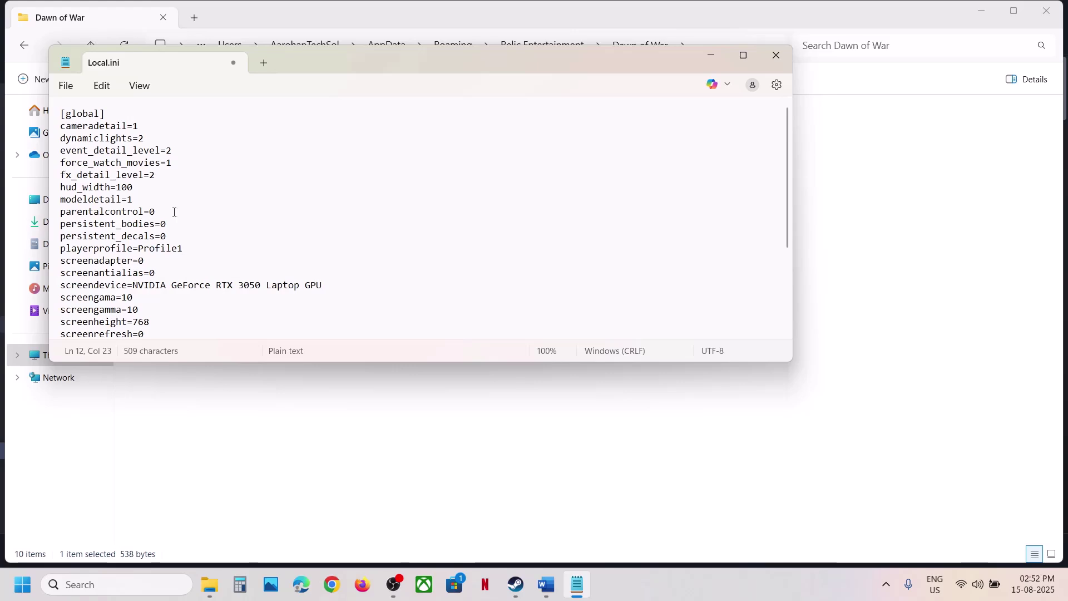
left_click(66, 86)
left_click(89, 225)
- Close Notepad, read Word's Step 2 on backing up and renaming the config file, then select Local
left_click(776, 55)
left_click(545, 584)
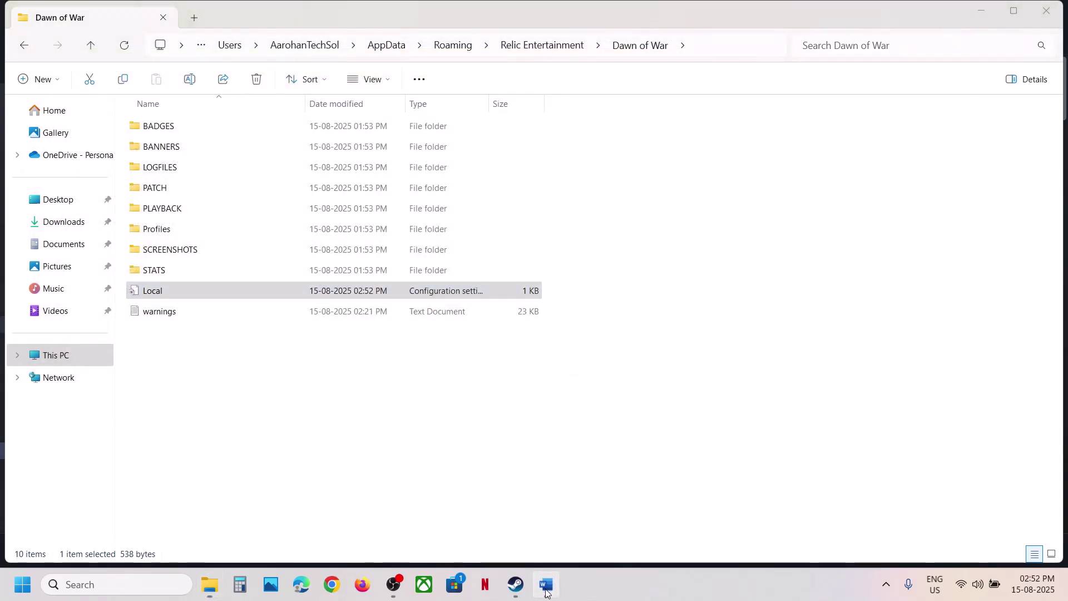
scroll(195, 334, "down", 2)
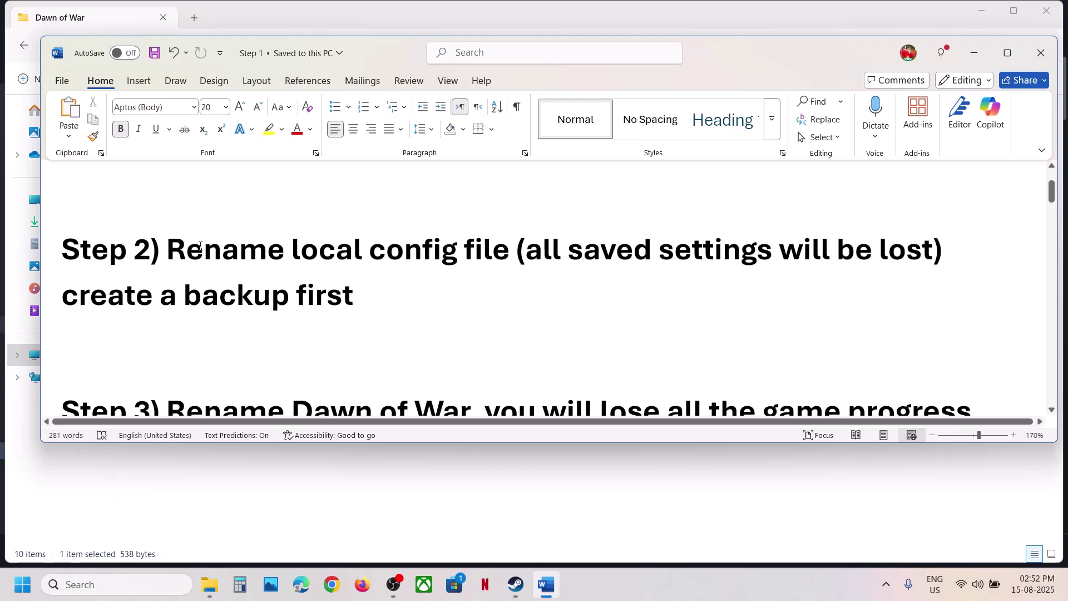
left_click_drag(199, 246, 932, 253)
left_click(567, 251)
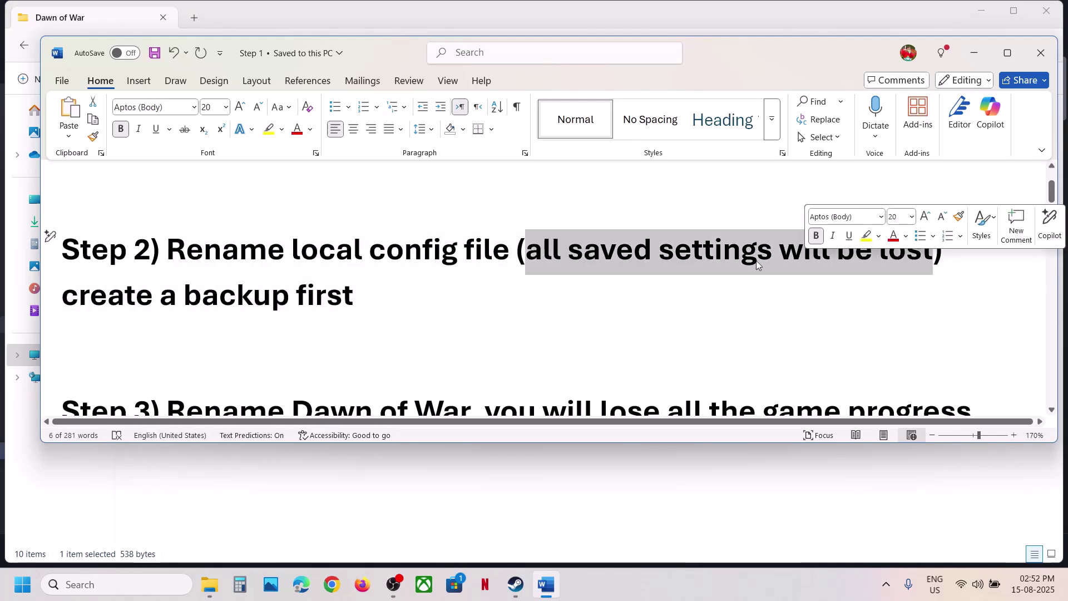
left_click(319, 497)
left_click(181, 290)
- Copy Local.ini to the Desktop as a backup, replacing the older copy there
right_click(181, 290)
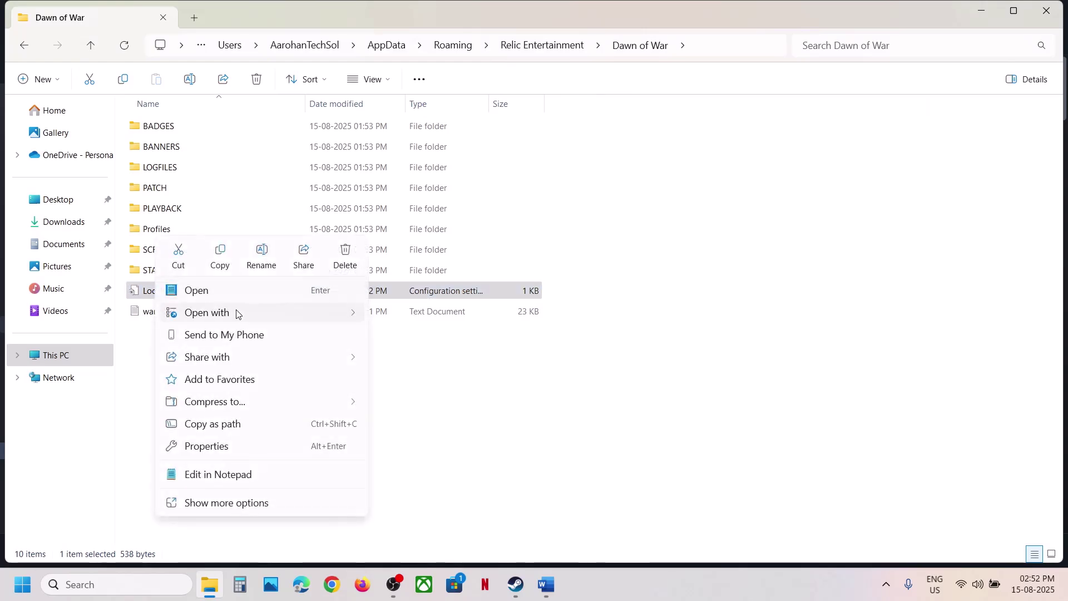
left_click(221, 257)
key("super+d")
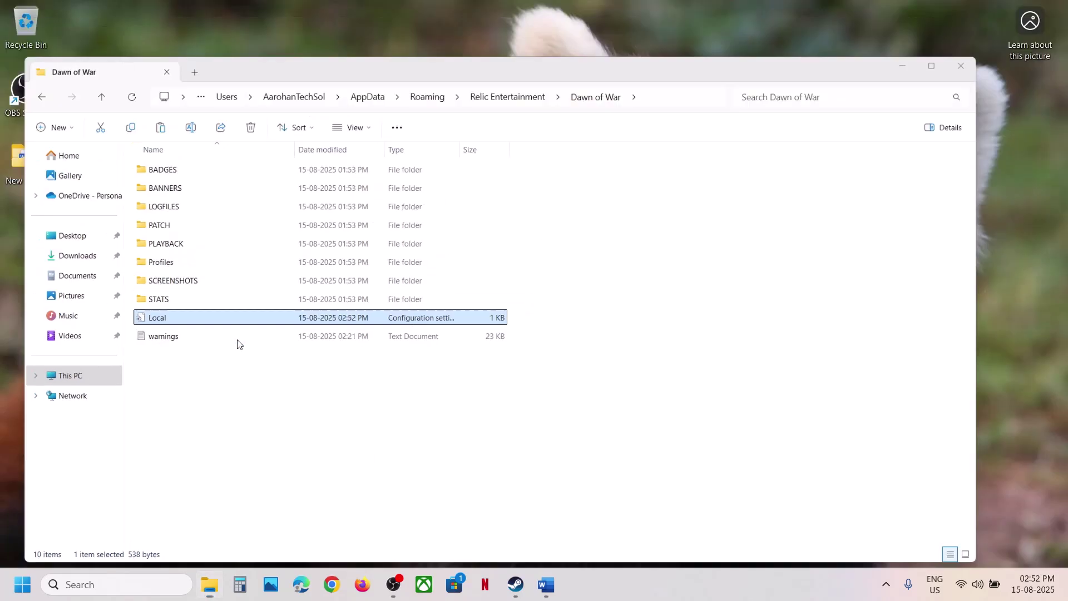
key("ctrl+v")
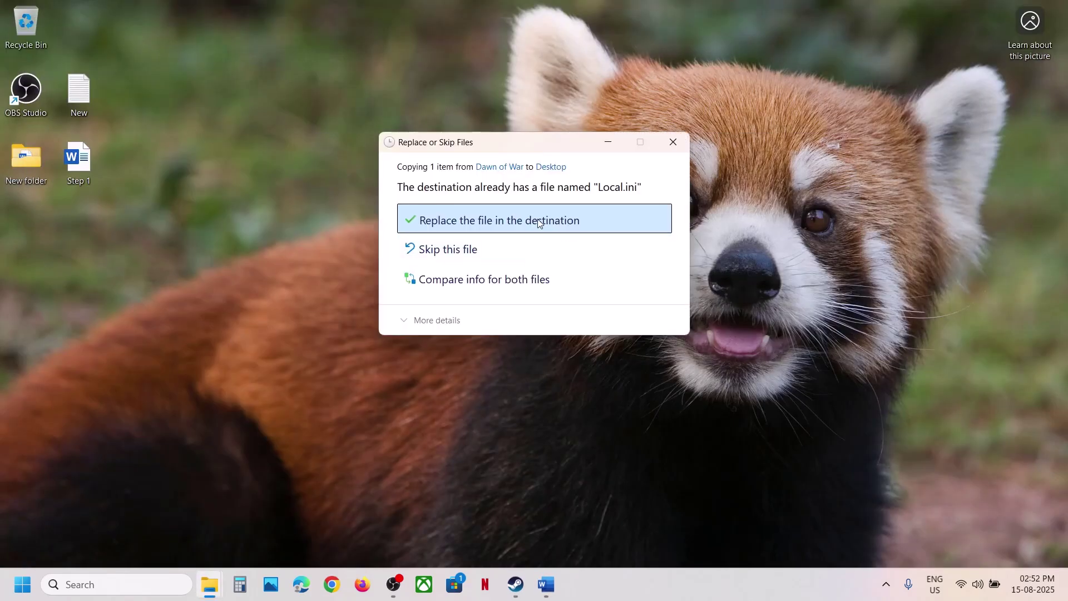
left_click(538, 220)
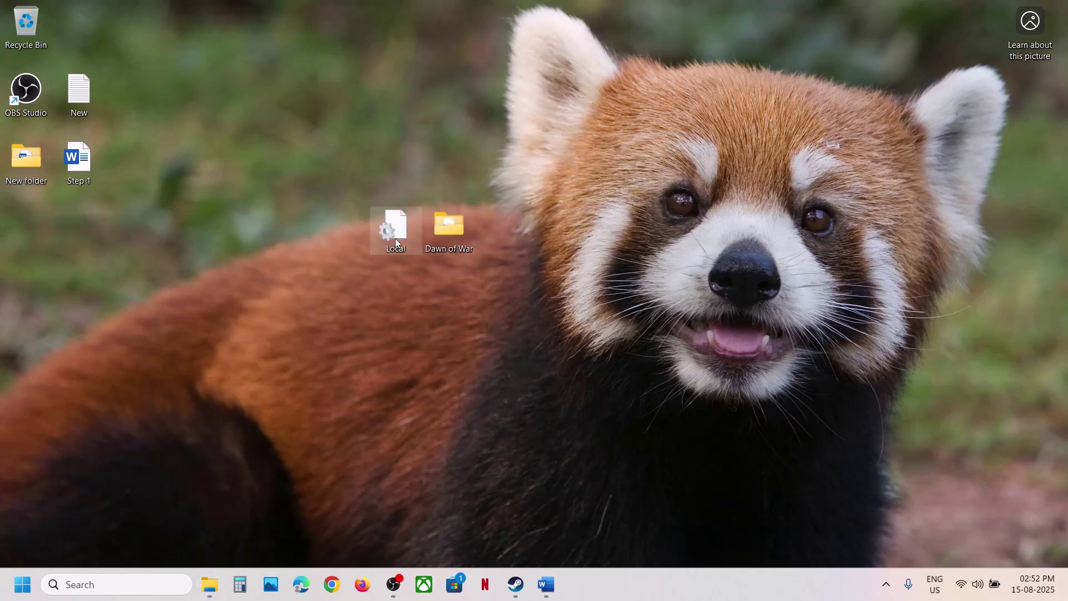
- Rename the original Local file to Local.old
left_click(220, 592)
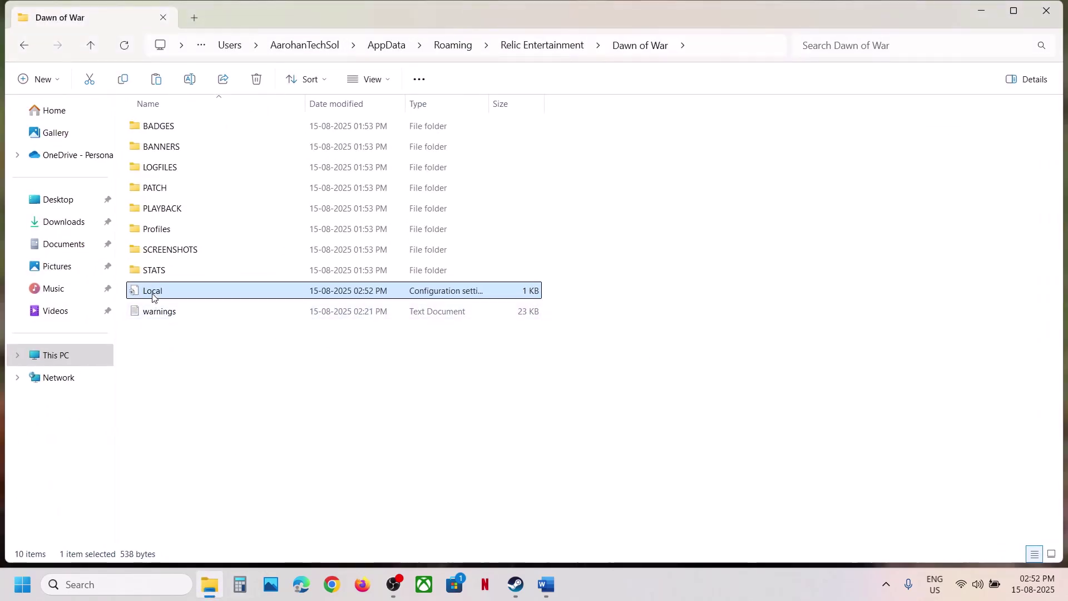
right_click(153, 297)
left_click(266, 309)
left_click(179, 291)
type(".old")
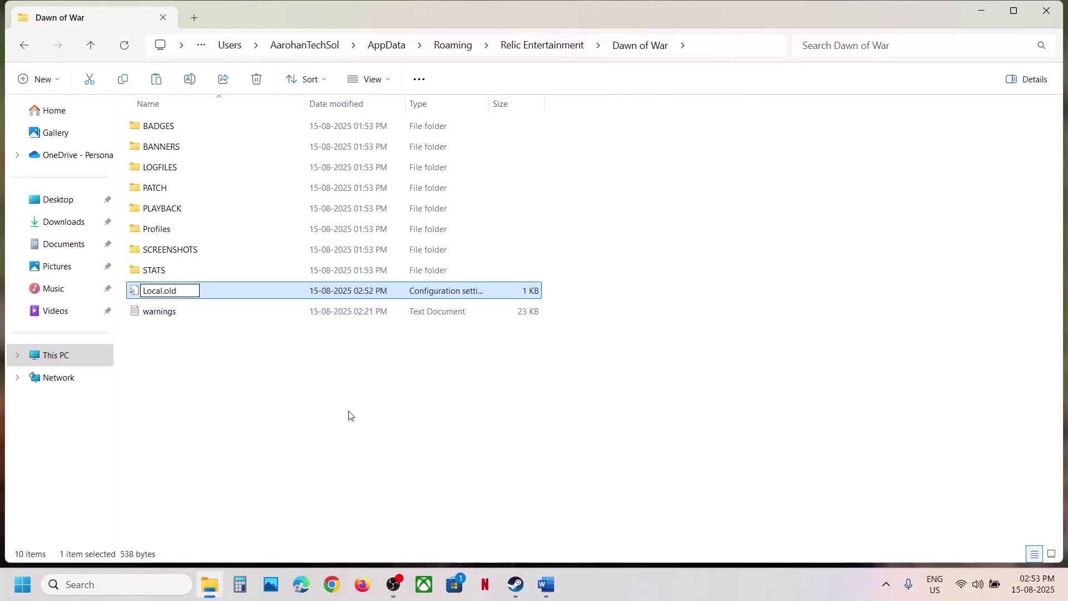
key("Return")
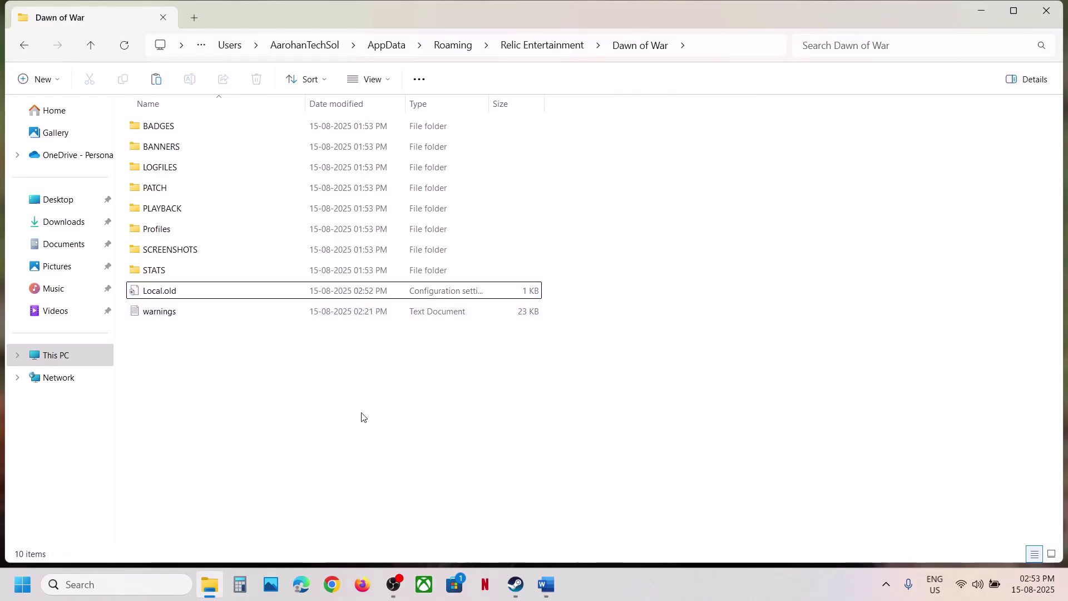
left_click(545, 585)
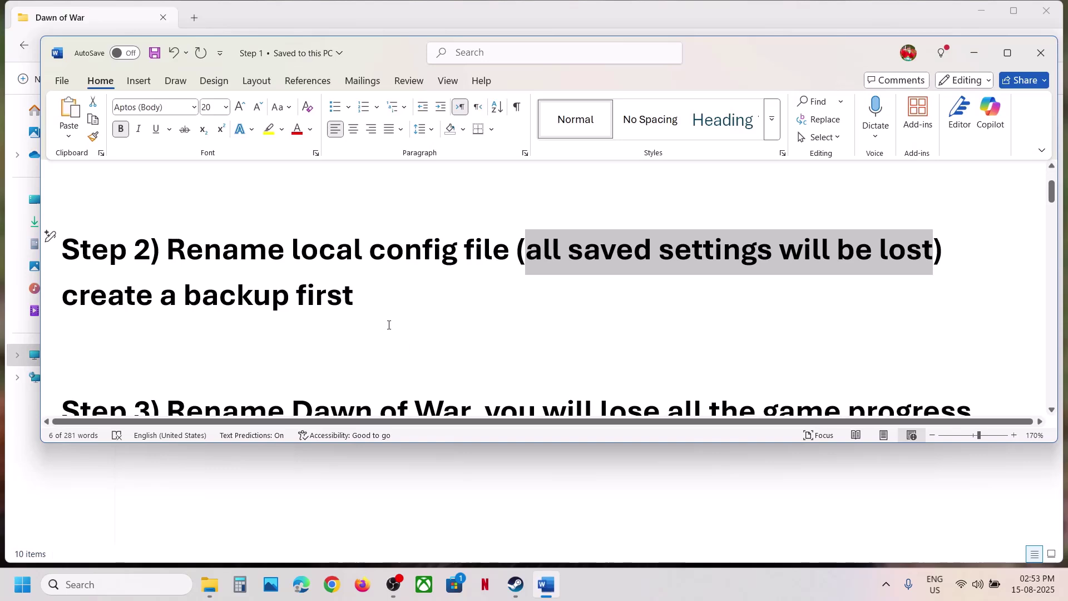
- Scroll to Step 3 and highlight the warning that game progress will be lost
scroll(389, 325, "down", 2)
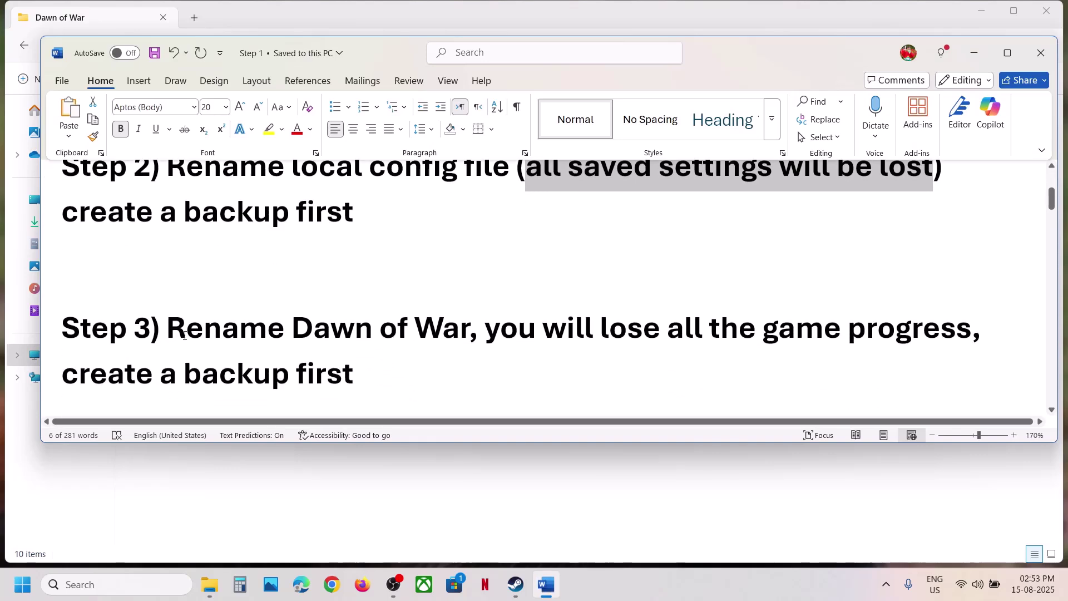
left_click_drag(184, 336, 919, 329)
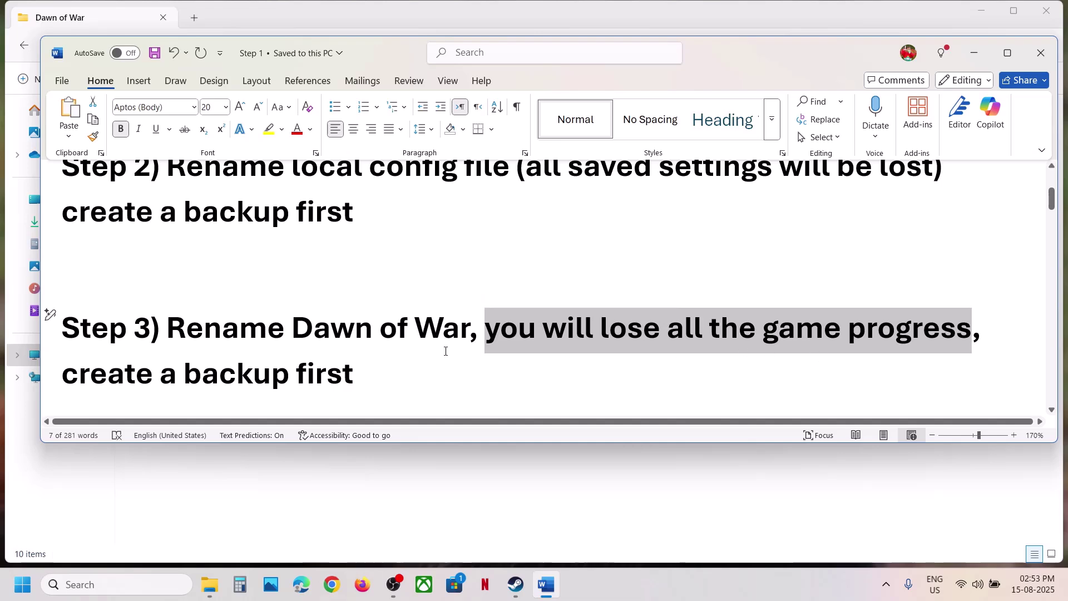
- Back up the Dawn of War folder to the Desktop, replacing the existing files
left_click(332, 493)
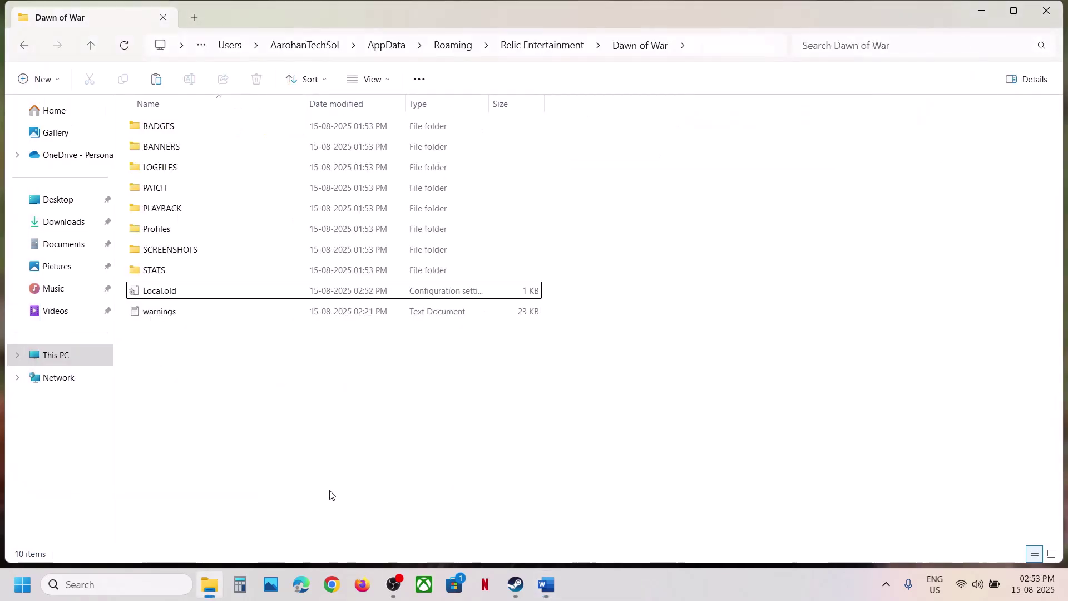
left_click(91, 45)
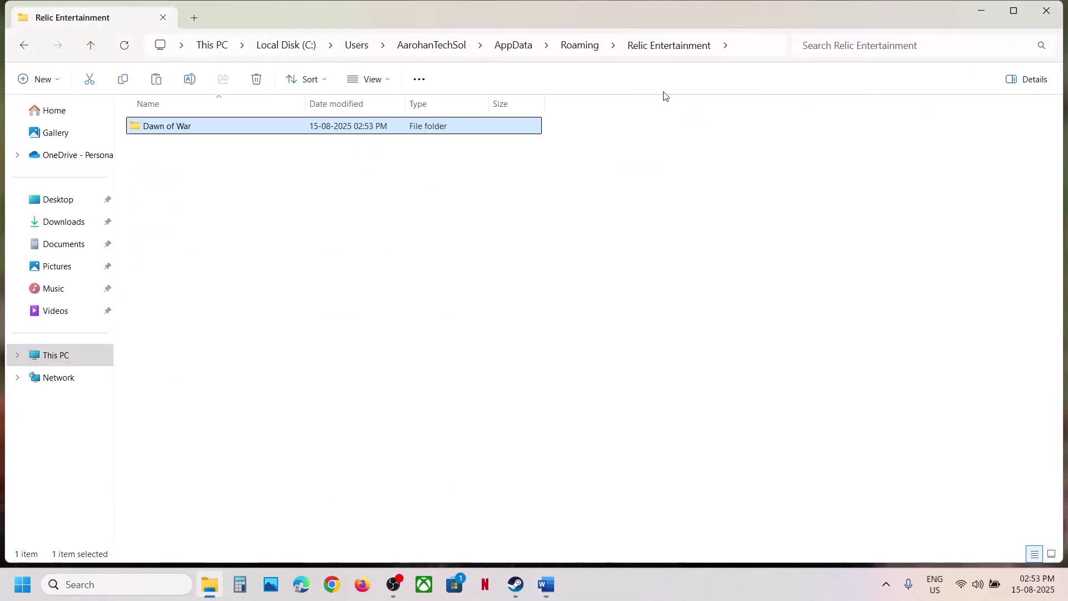
left_click(747, 51)
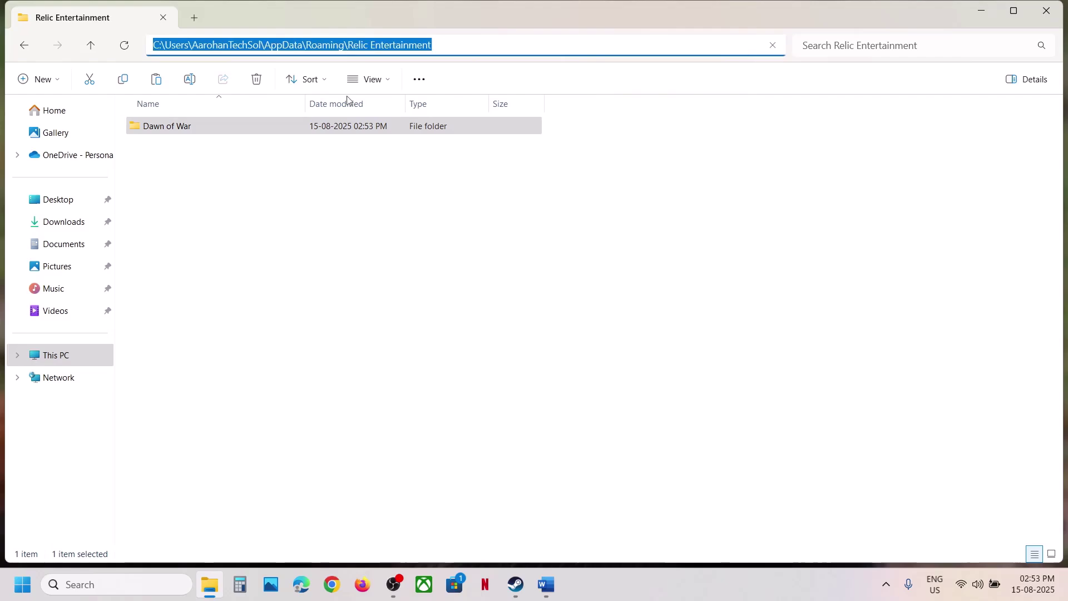
right_click(178, 127)
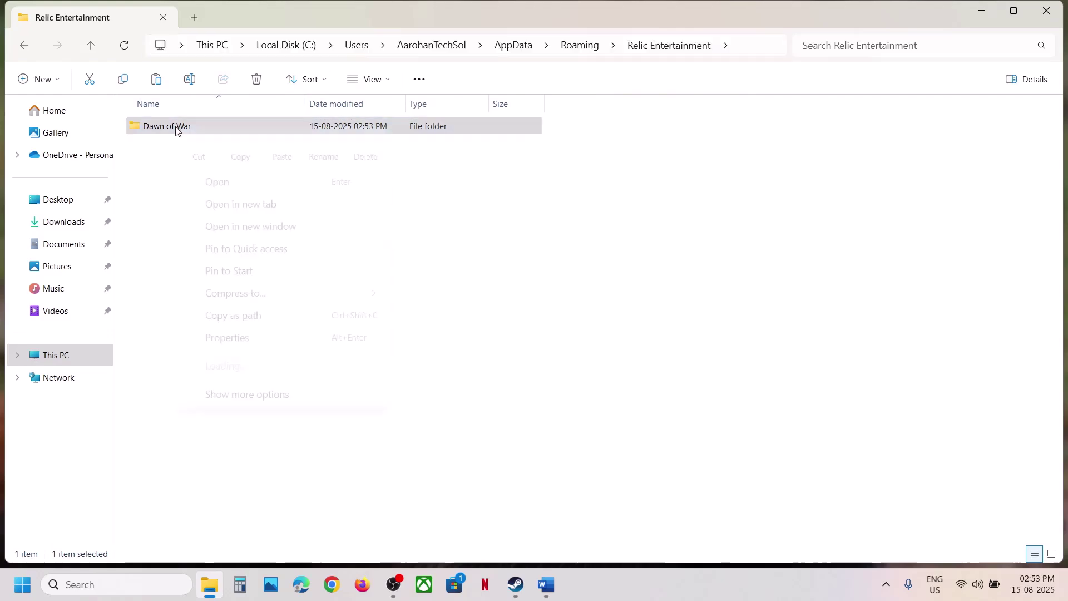
left_click(244, 147)
key("super+d")
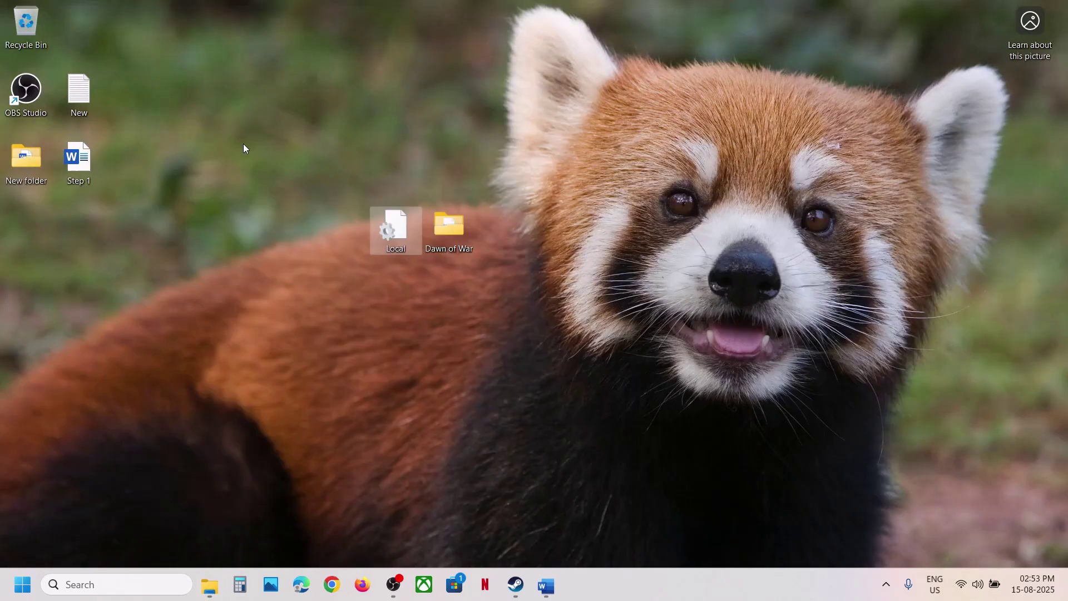
key("ctrl+v")
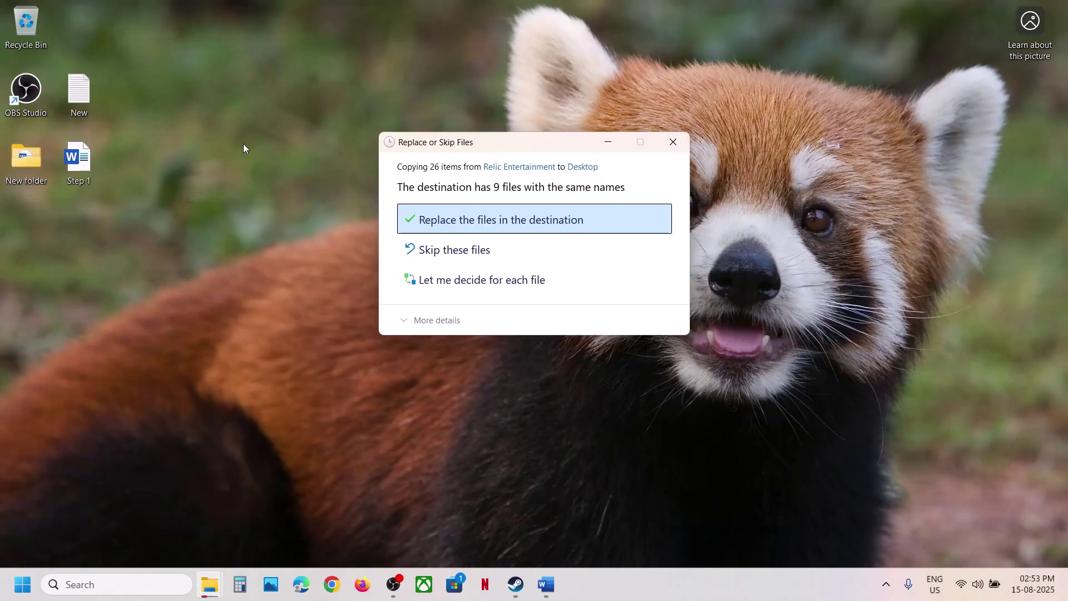
left_click(460, 231)
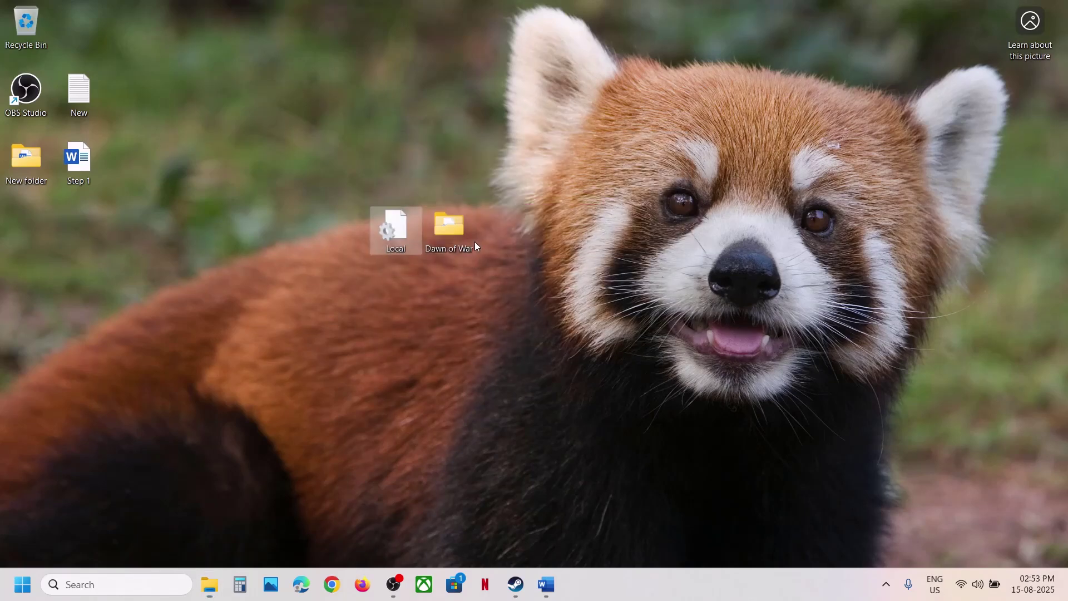
left_click(452, 232)
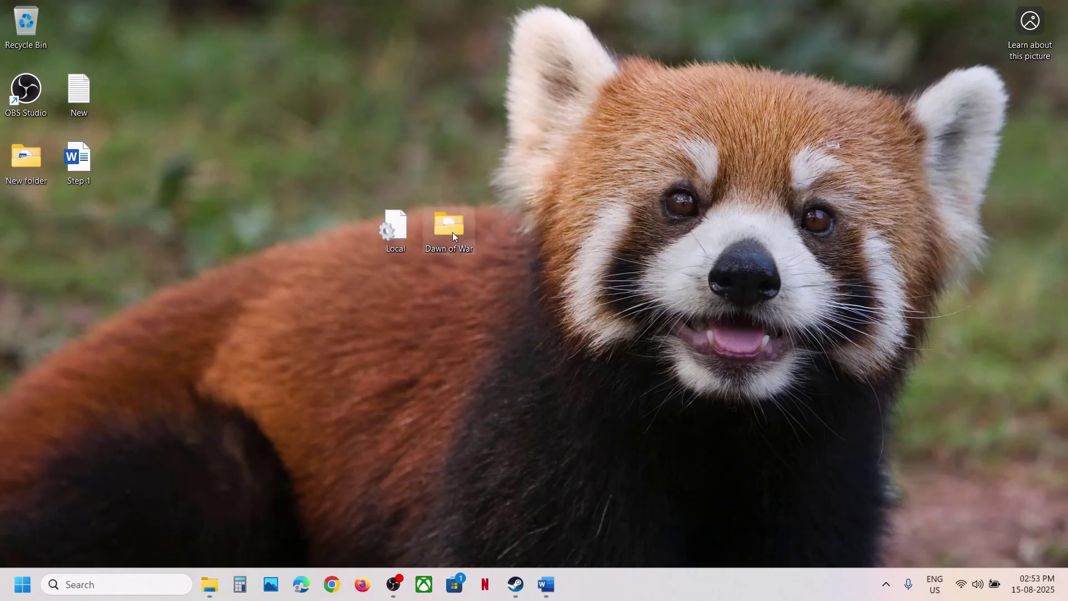
- Rename the original Dawn of War folder to Dawn of War.old
left_click(210, 585)
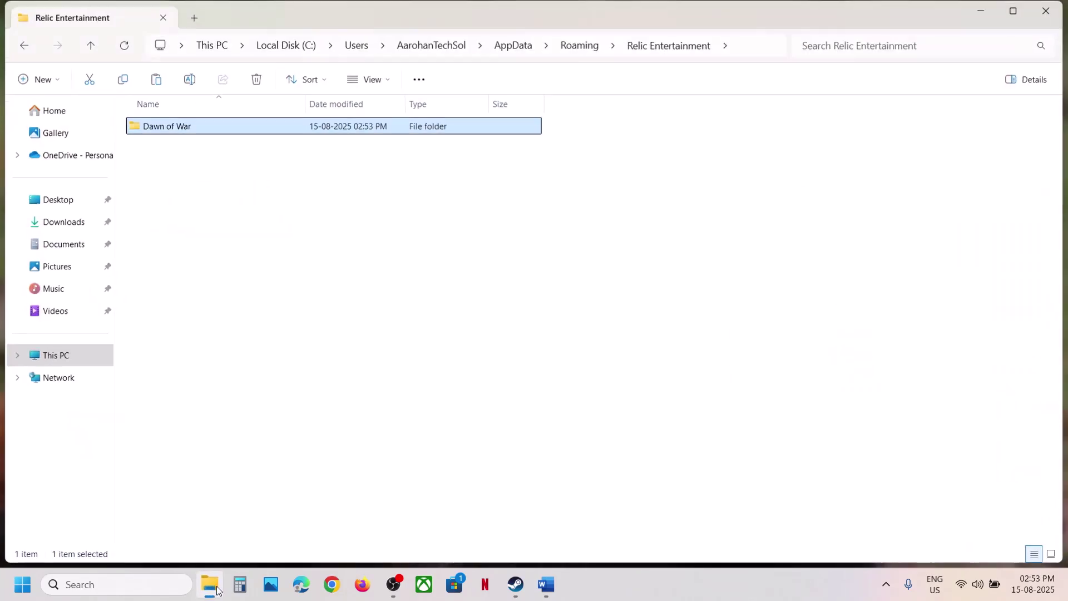
right_click(250, 134)
left_click(396, 148)
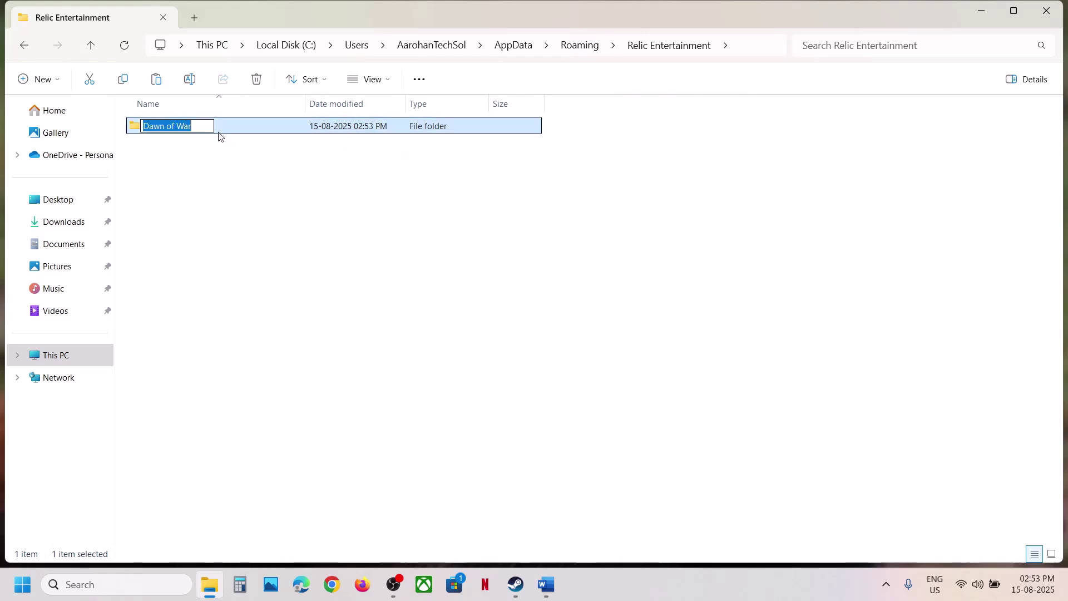
left_click(203, 126)
type(".old")
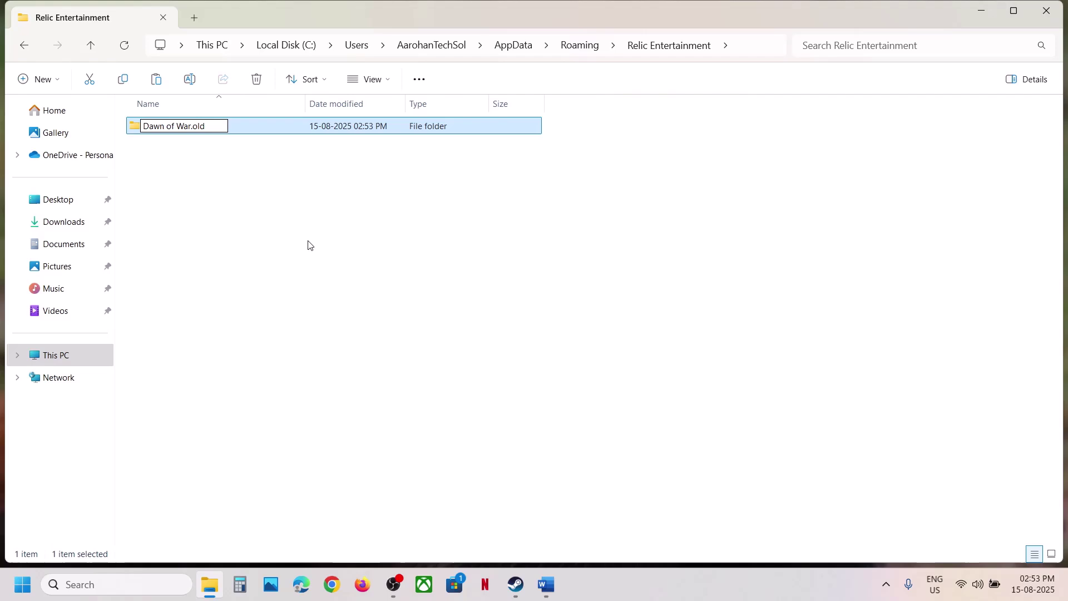
left_click(308, 245)
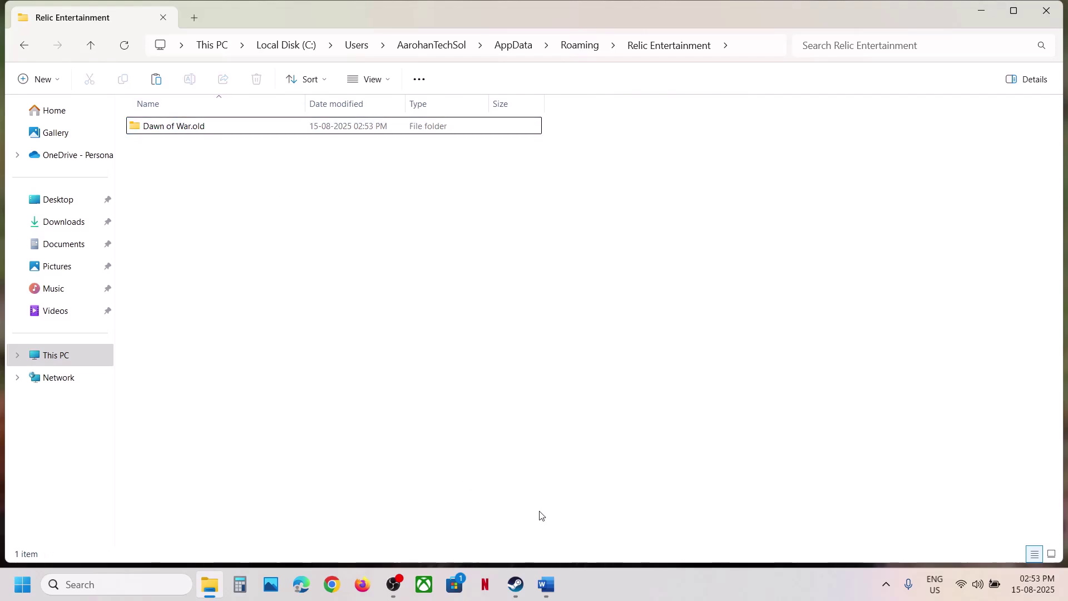
- Copy the DirectX download URL from Step 4 of the Word instructions
left_click(545, 583)
scroll(426, 399, "down", 3)
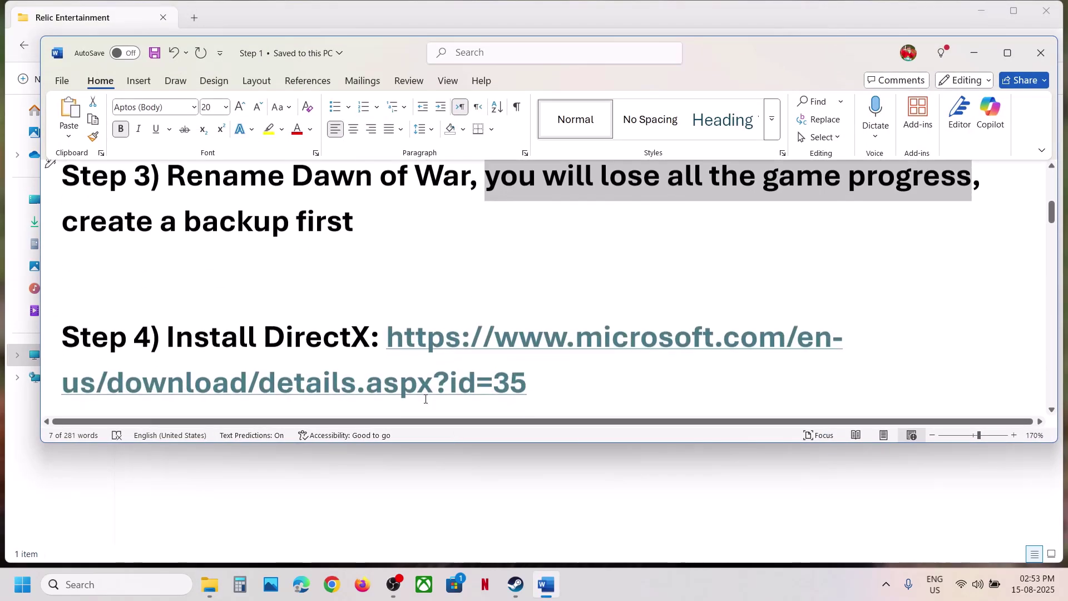
left_click(535, 391)
left_click_drag(535, 391, 412, 338)
right_click(411, 339)
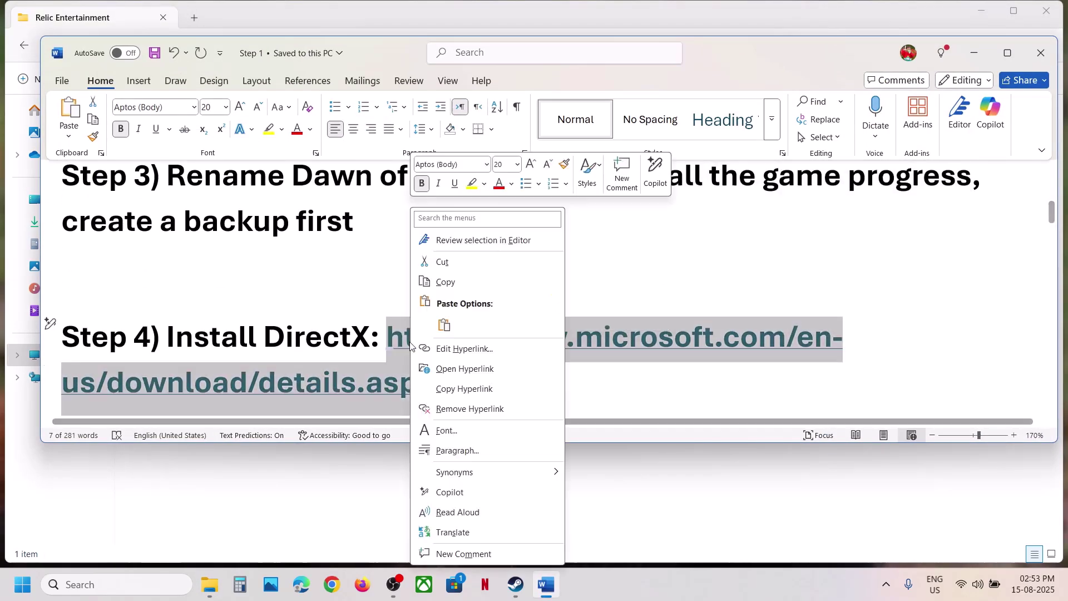
left_click(448, 282)
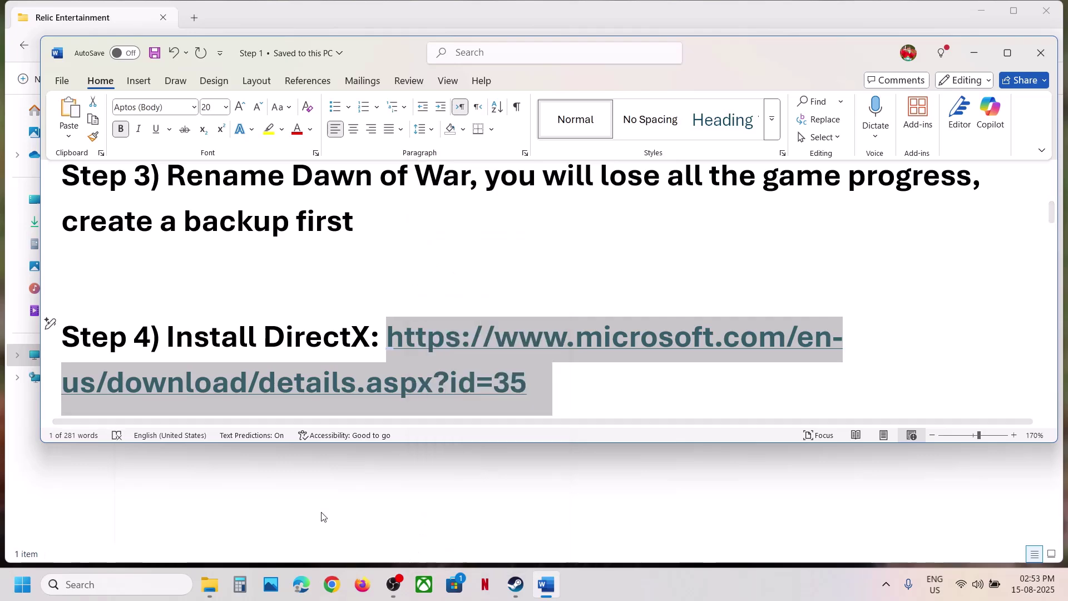
left_click(331, 592)
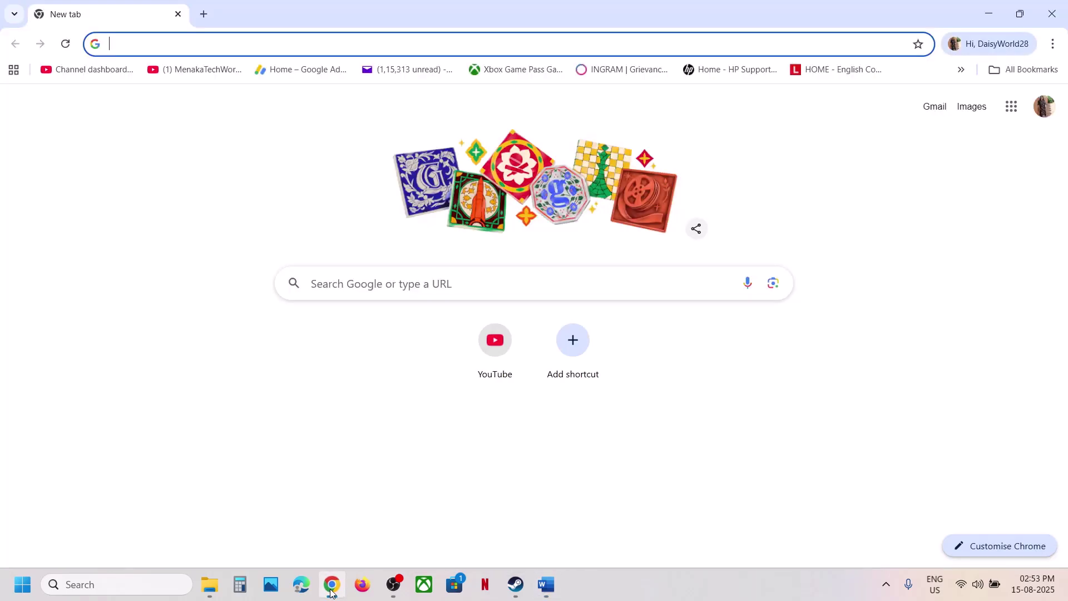
- Load the DirectX page, download dxwebsetup, accept the license and install without Bing Bar
key("ctrl+v")
key("Return")
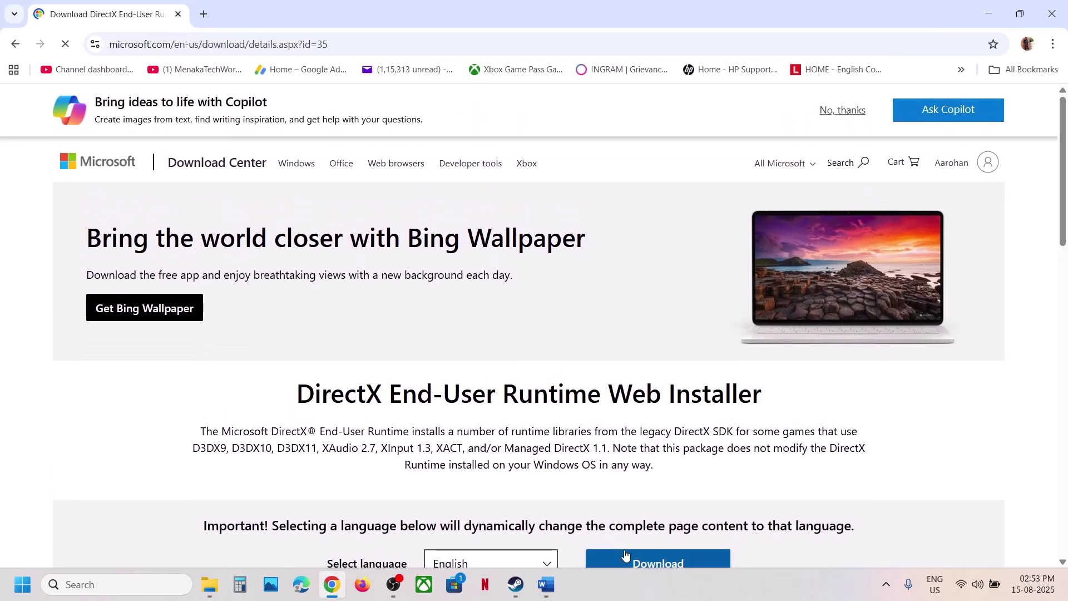
left_click(640, 554)
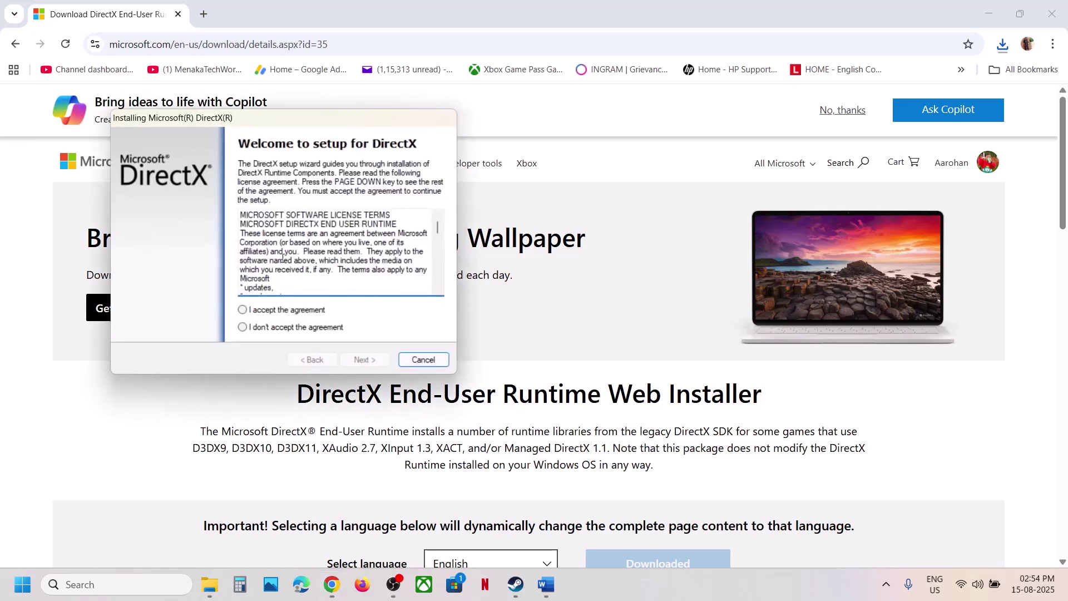
left_click(258, 312)
left_click(363, 360)
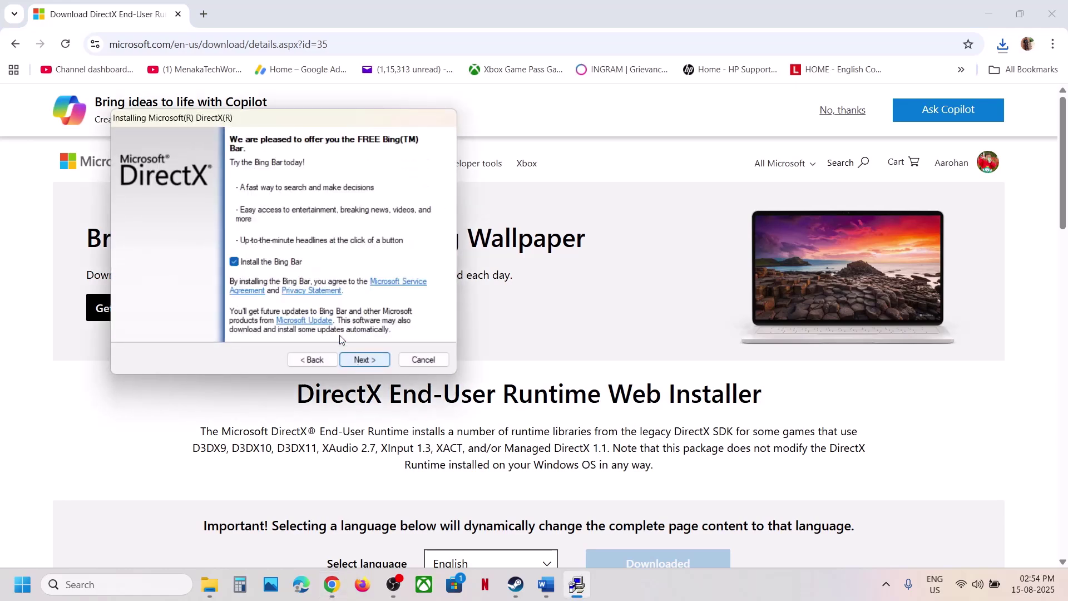
left_click(361, 356)
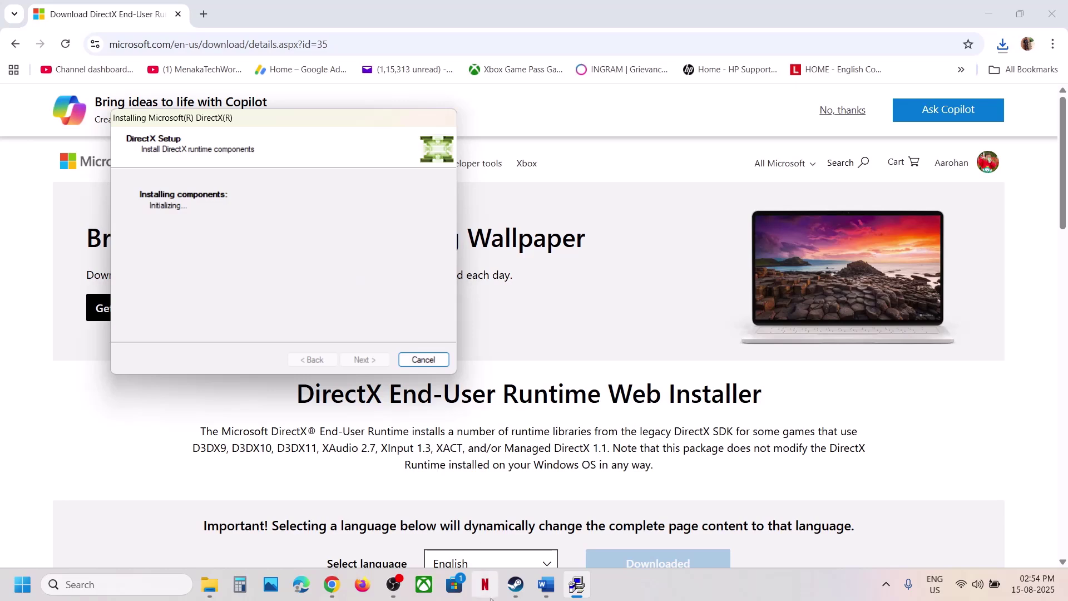
left_click(545, 584)
- Select and copy the NVIDIA driver download link shown in Step 5
scroll(357, 369, "down", 4)
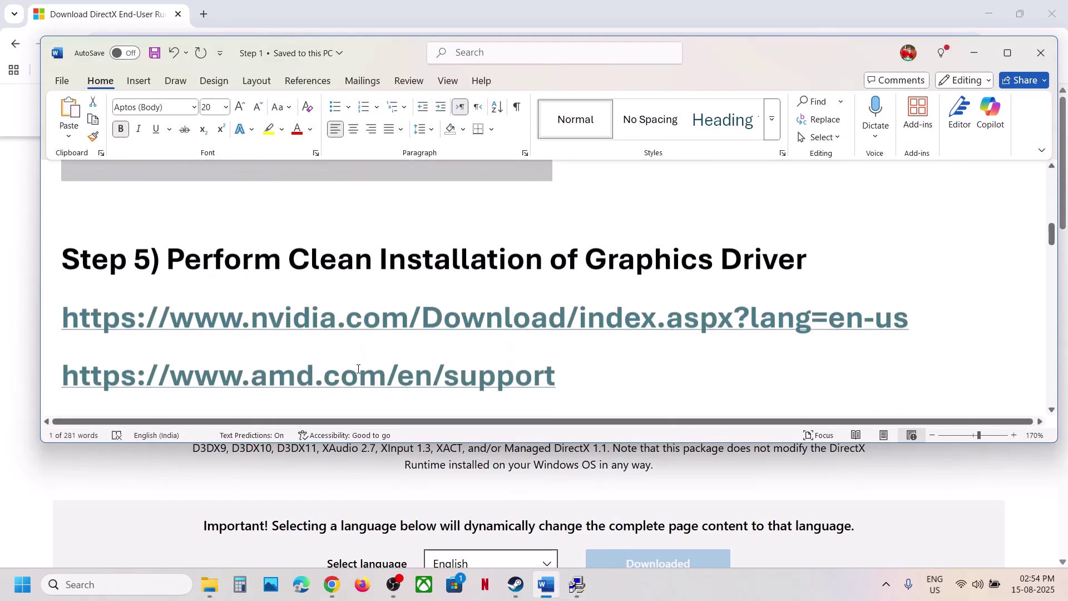
double_click(468, 301)
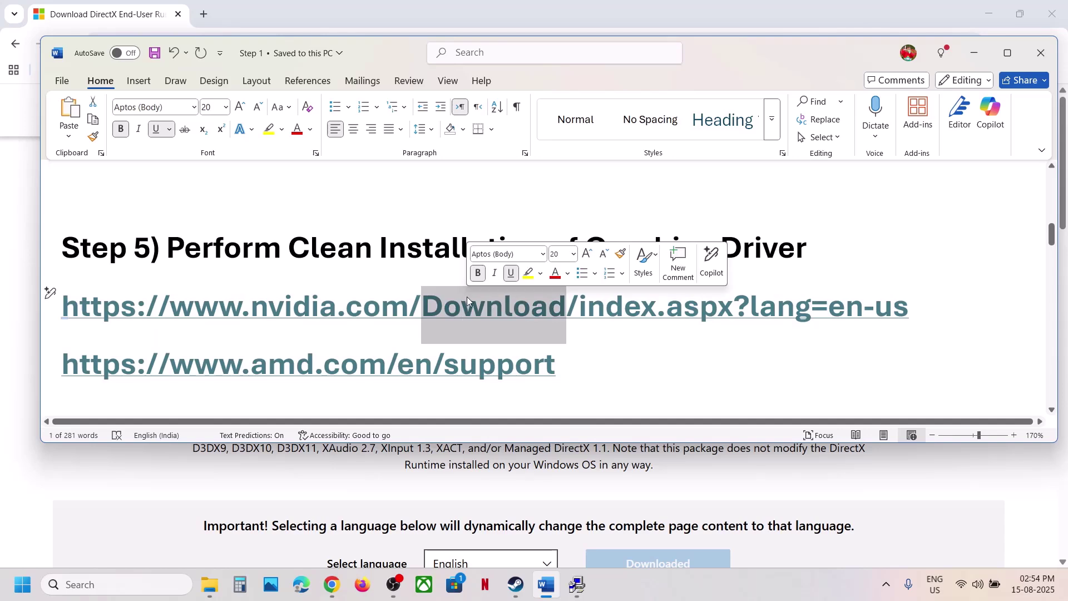
triple_click(393, 309)
right_click(394, 308)
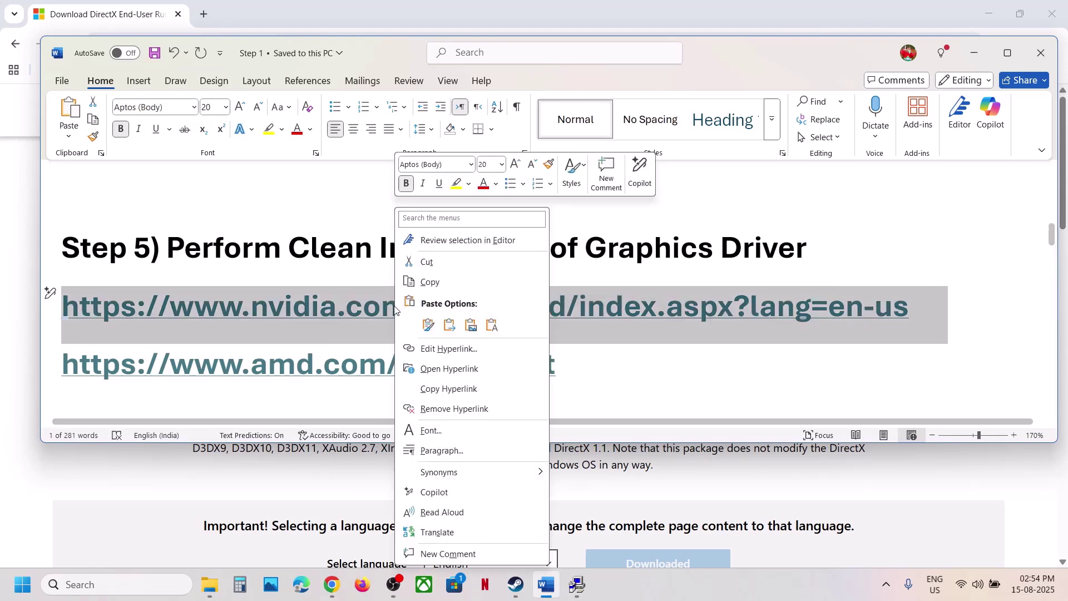
left_click(445, 280)
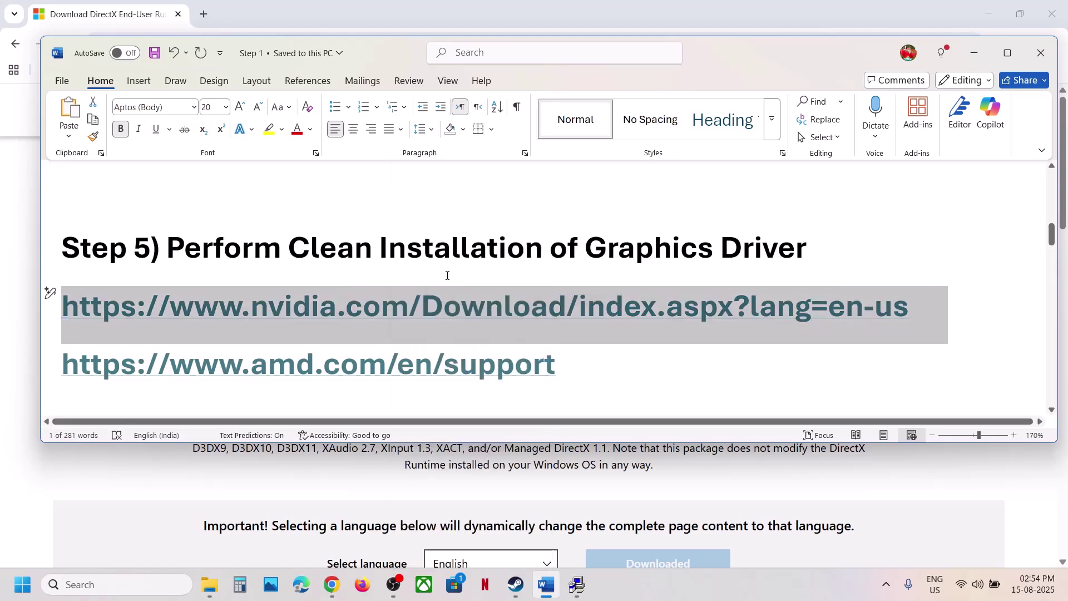
left_click(332, 588)
- Load the NVIDIA drivers page in a new tab and search using the detected GeForce values
left_click(205, 14)
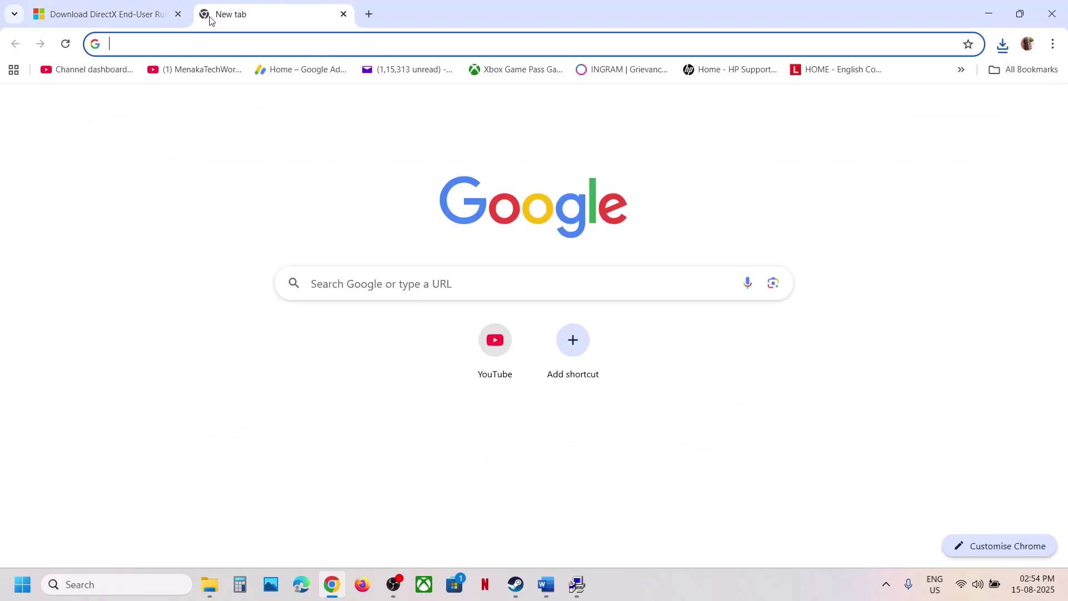
key("ctrl+v")
key("Return")
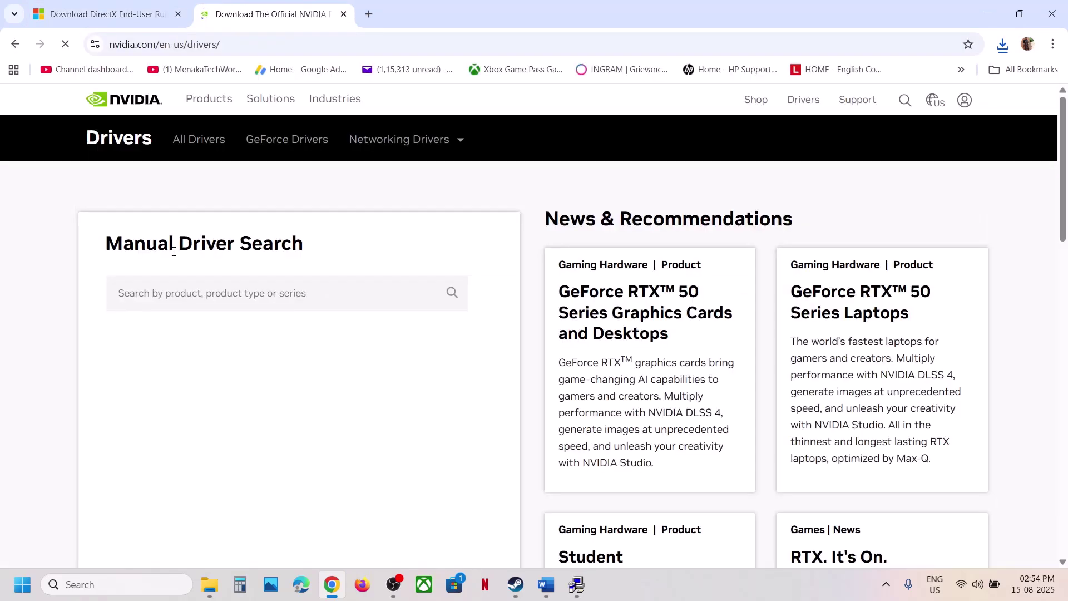
scroll(172, 255, "down", 3)
scroll(269, 462, "down", 5)
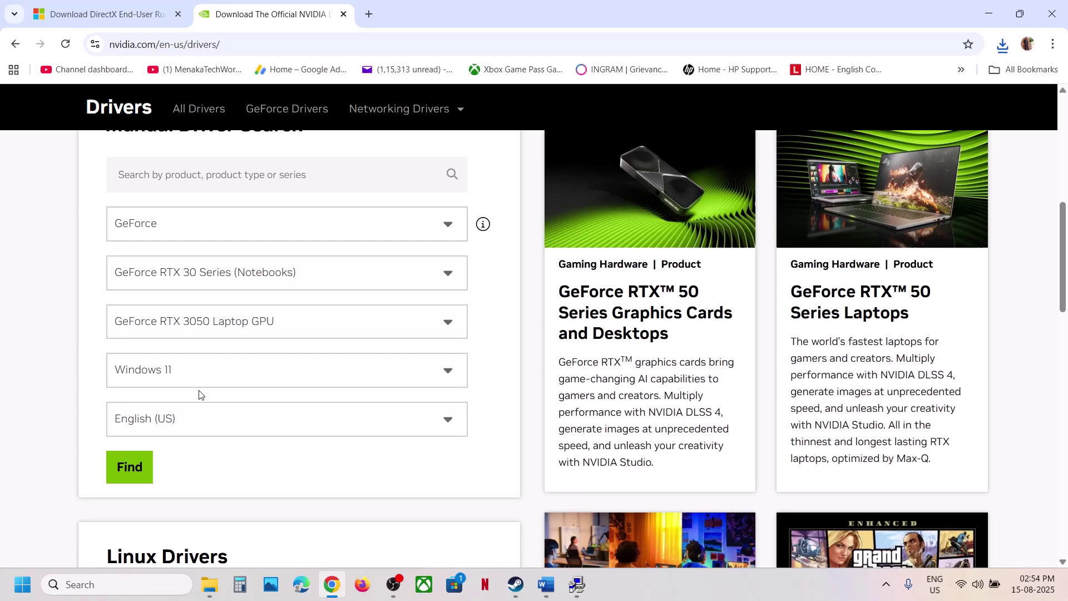
left_click(130, 469)
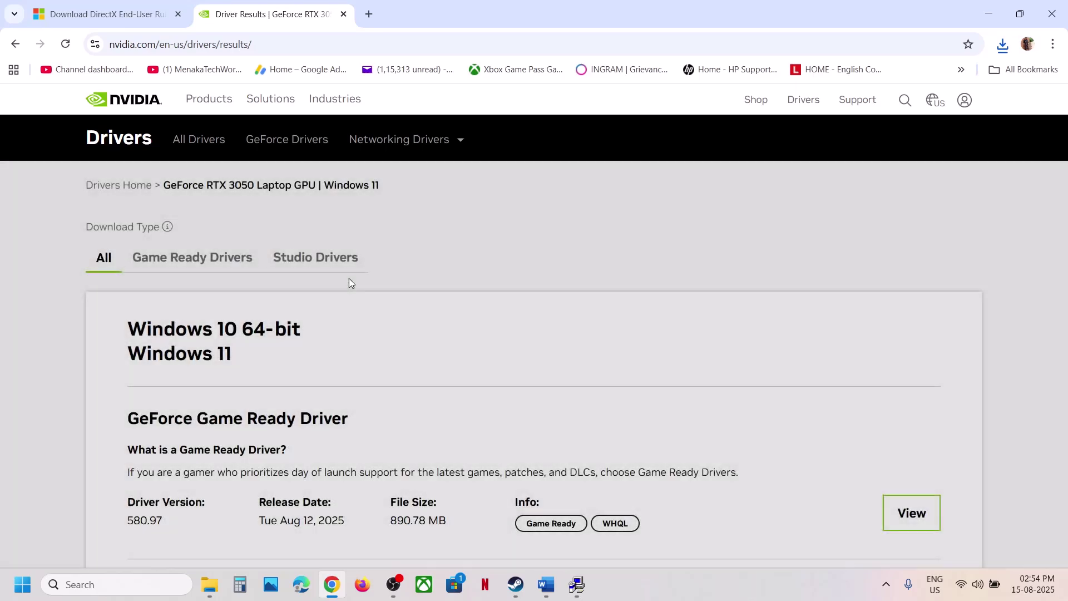
- Open the Game Ready Driver 580.97 details and download it
scroll(328, 412, "down", 4)
scroll(328, 424, "down", 1)
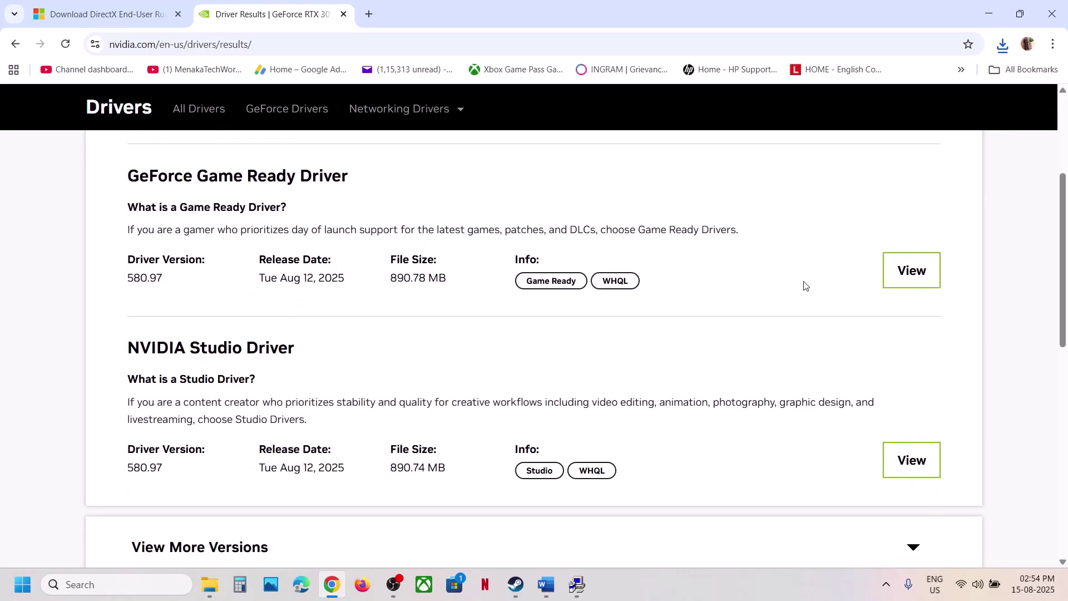
left_click(905, 278)
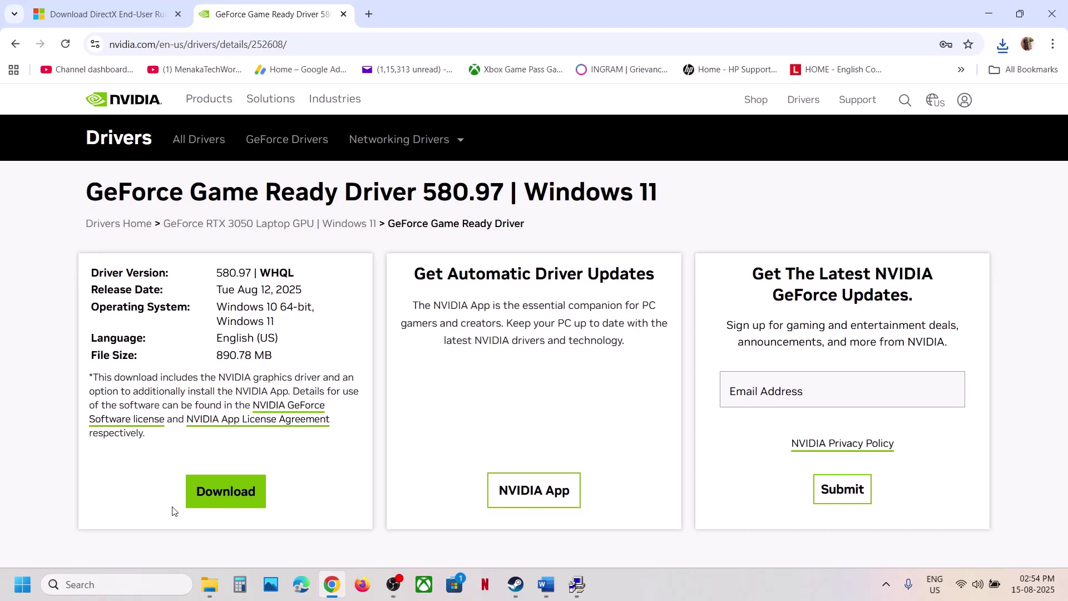
left_click(210, 500)
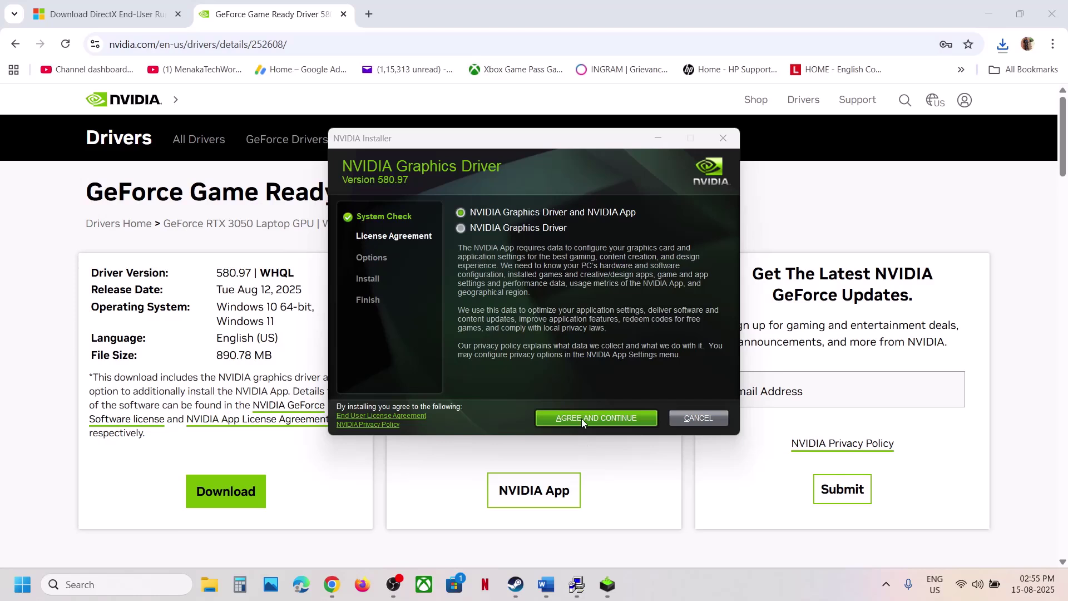
- Accept the NVIDIA license and choose a Custom (Advanced) installation
left_click(582, 418)
left_click(489, 295)
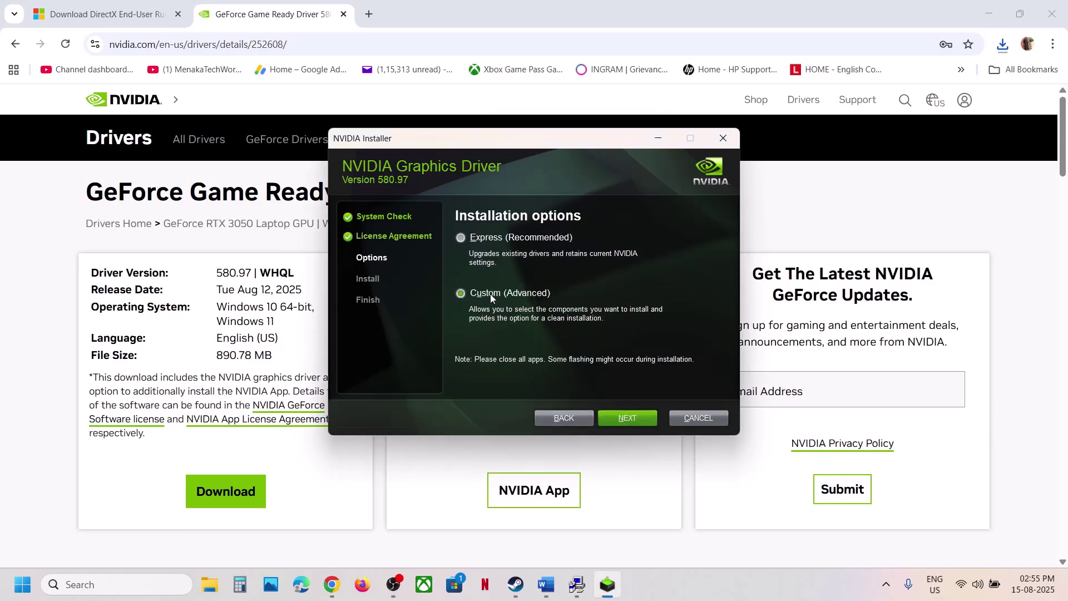
left_click(616, 423)
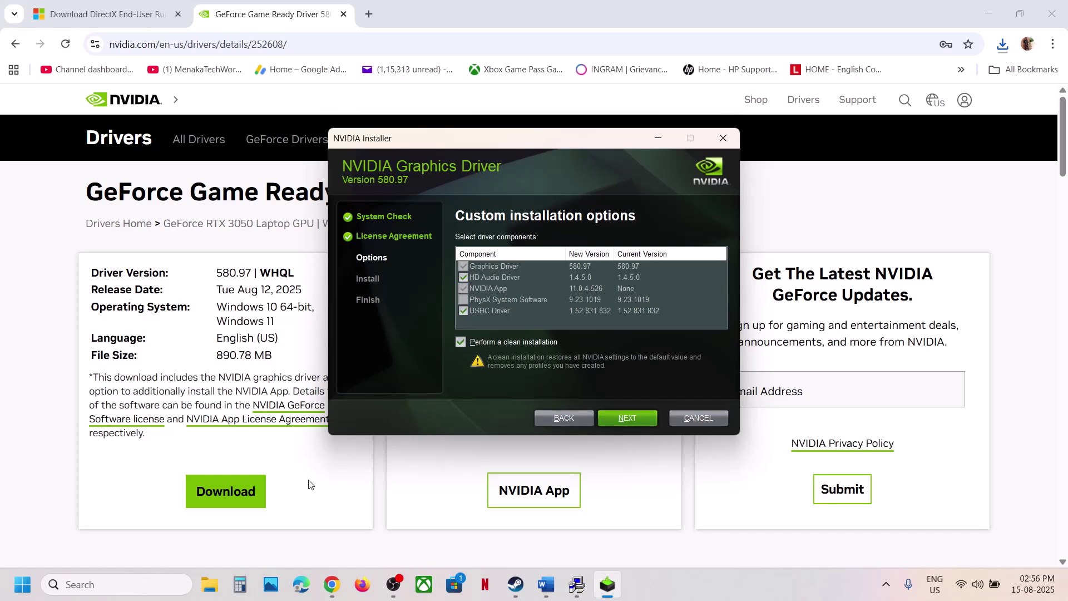
- Open the Start menu power options, dismiss them, and return to the Word guide
left_click(312, 546)
left_click(23, 583)
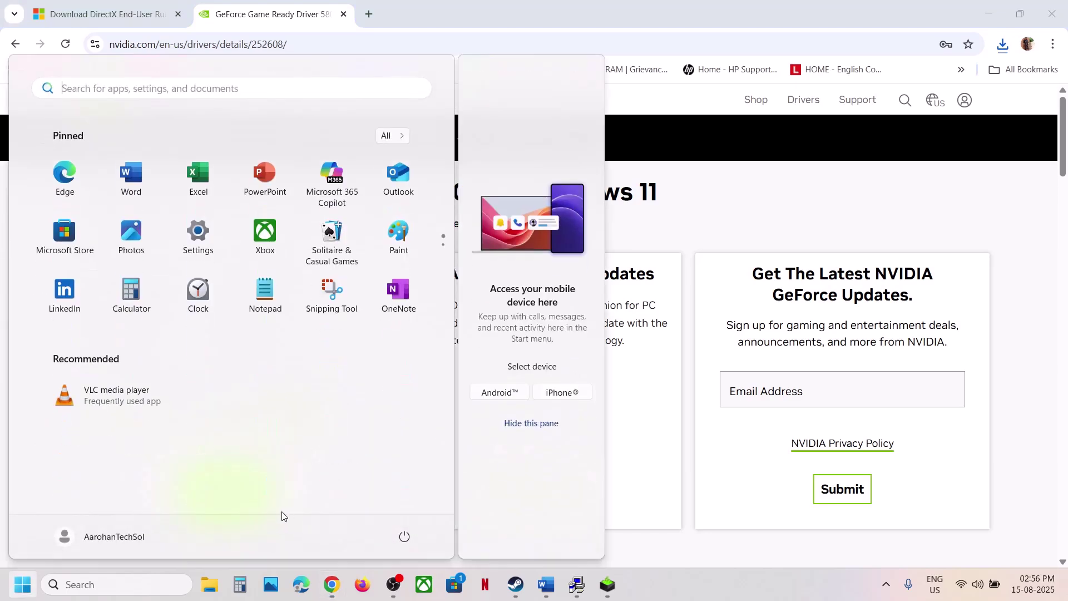
left_click(405, 538)
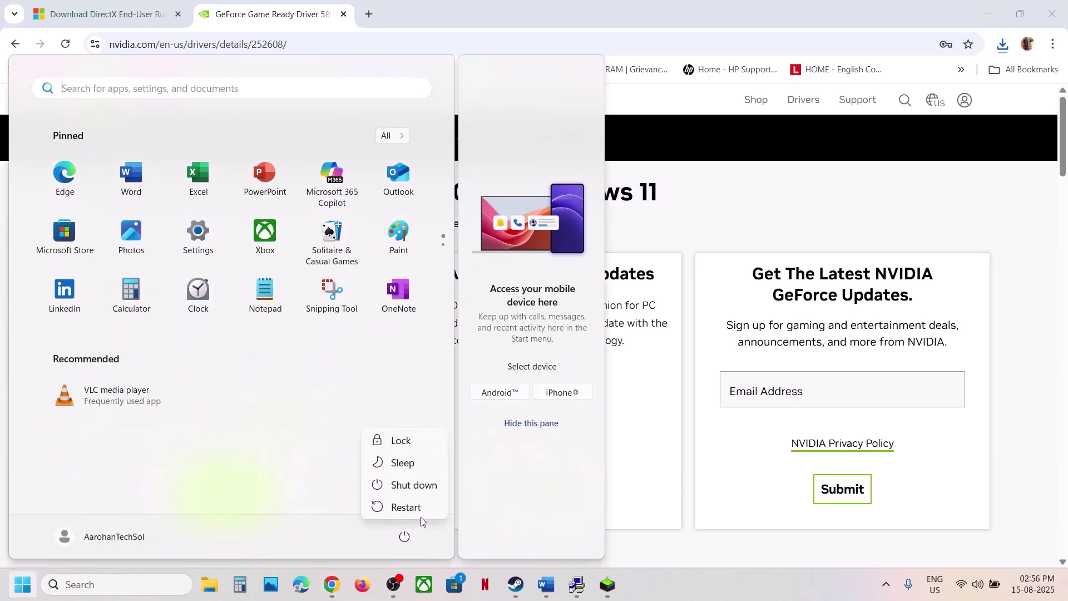
key("Escape")
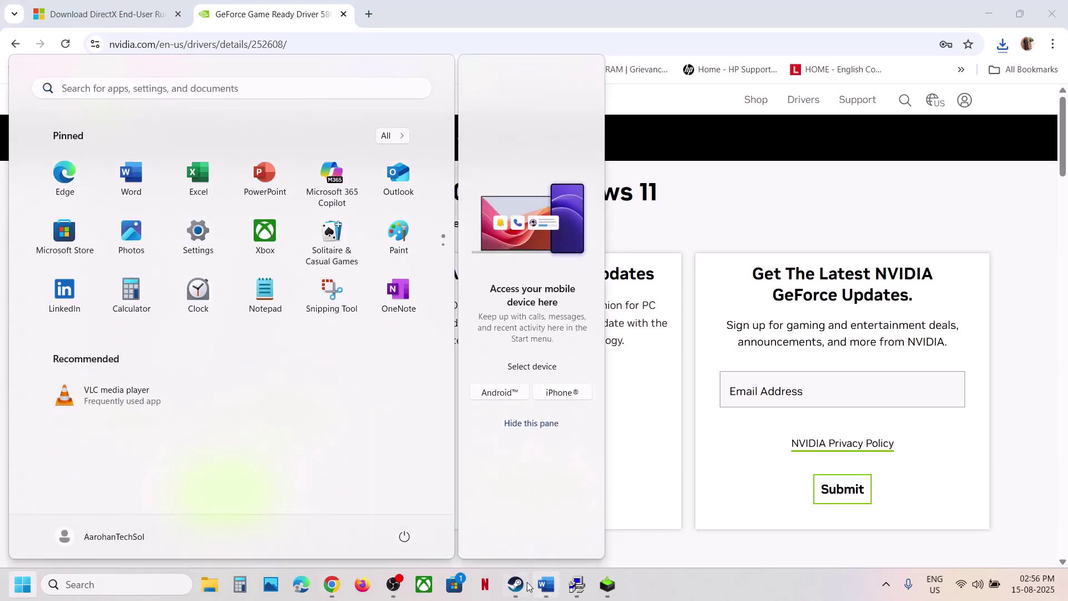
left_click(516, 584)
- Select 'graphics' in Word's Step 6 heading, then minimize Word and start a Windows search
mouse_move(546, 584)
left_click(522, 484)
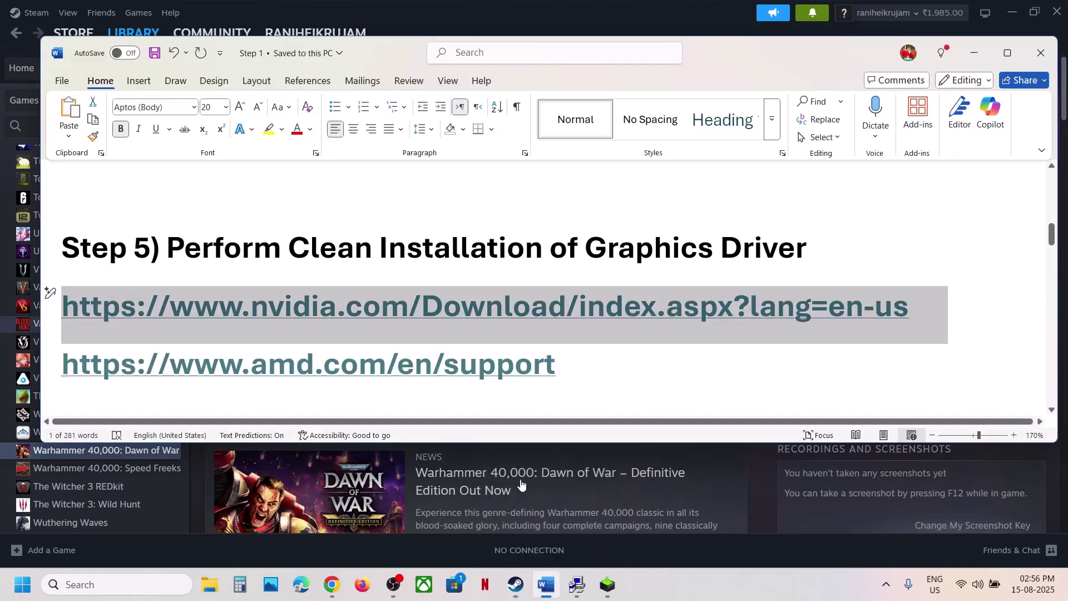
scroll(615, 320, "down", 5)
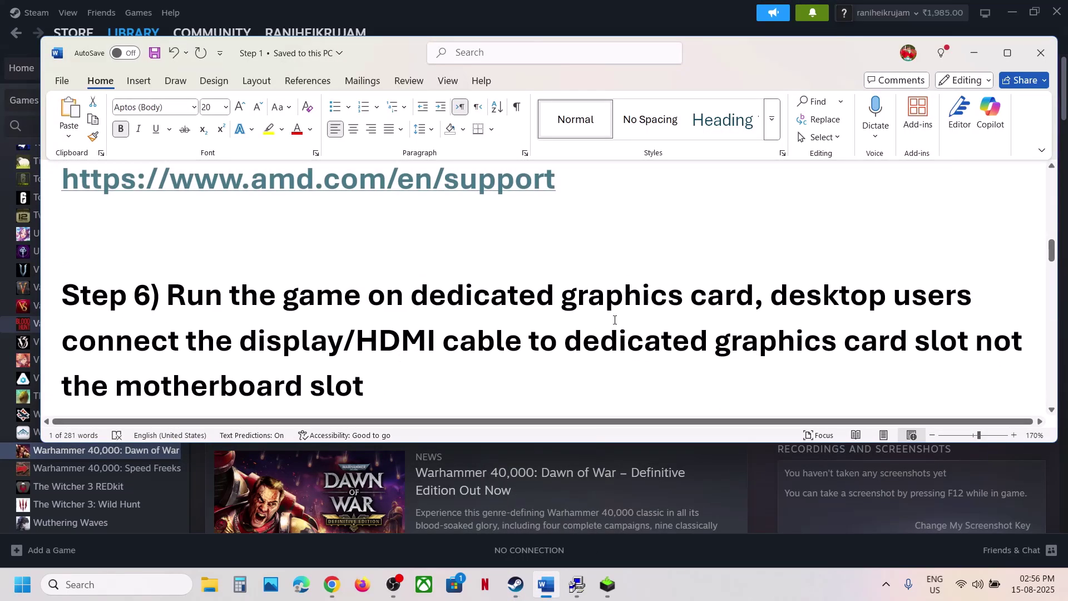
double_click(616, 302)
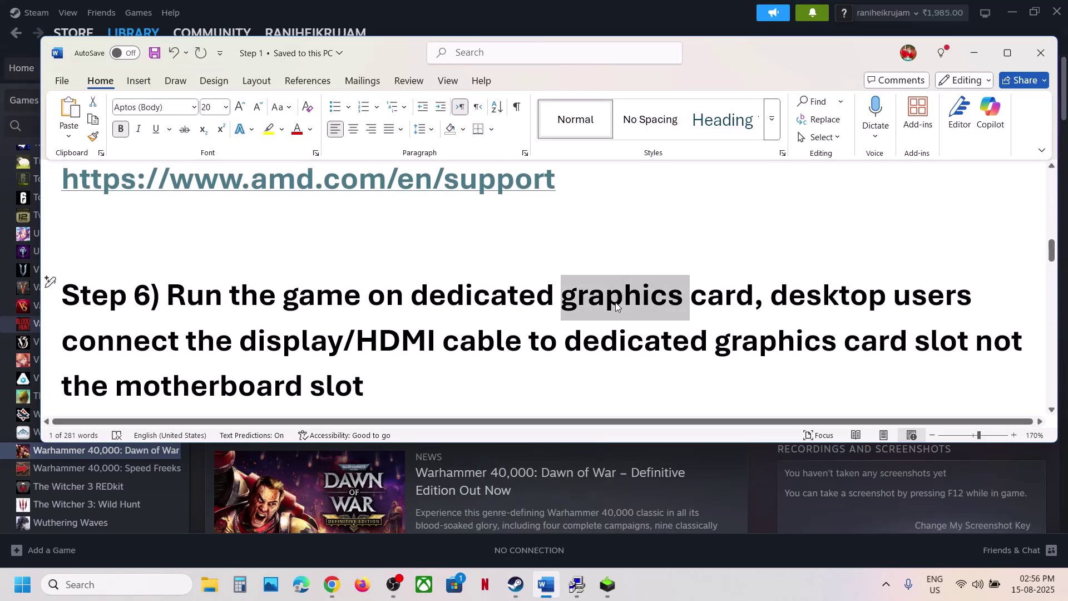
left_click(760, 516)
left_click(89, 592)
- Search 'graphics' to open Windows Graphics settings and begin adding a desktop app
type("graphics settings")
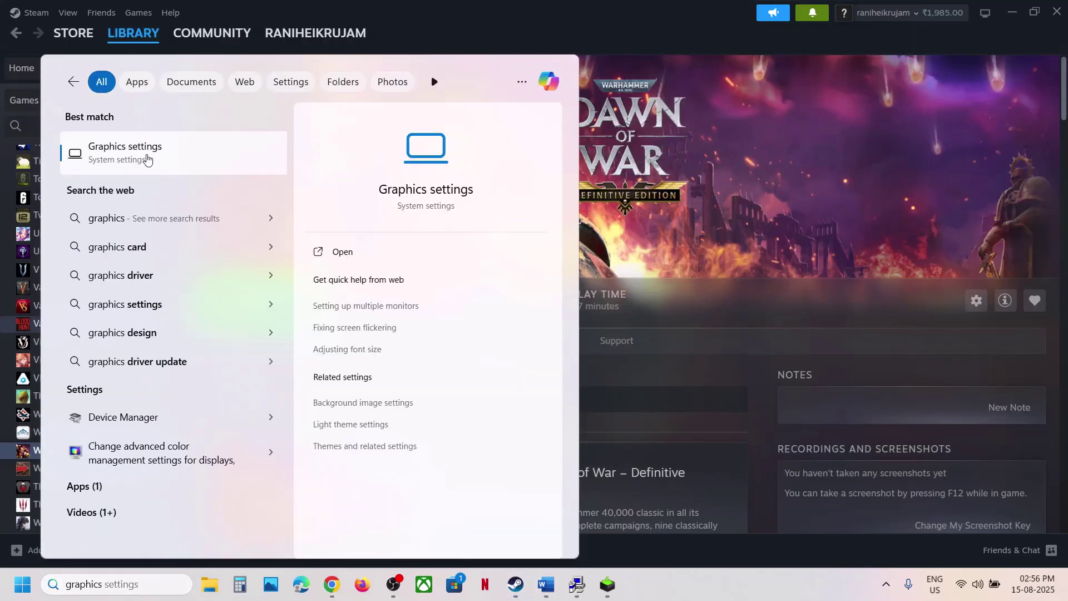
left_click(148, 158)
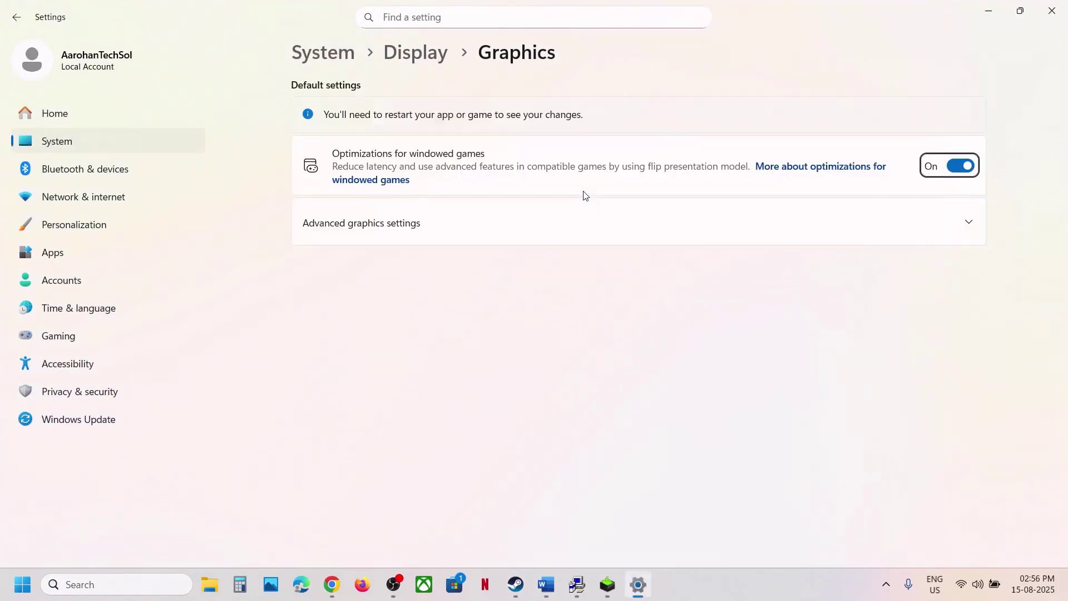
scroll(487, 220, "down", 3)
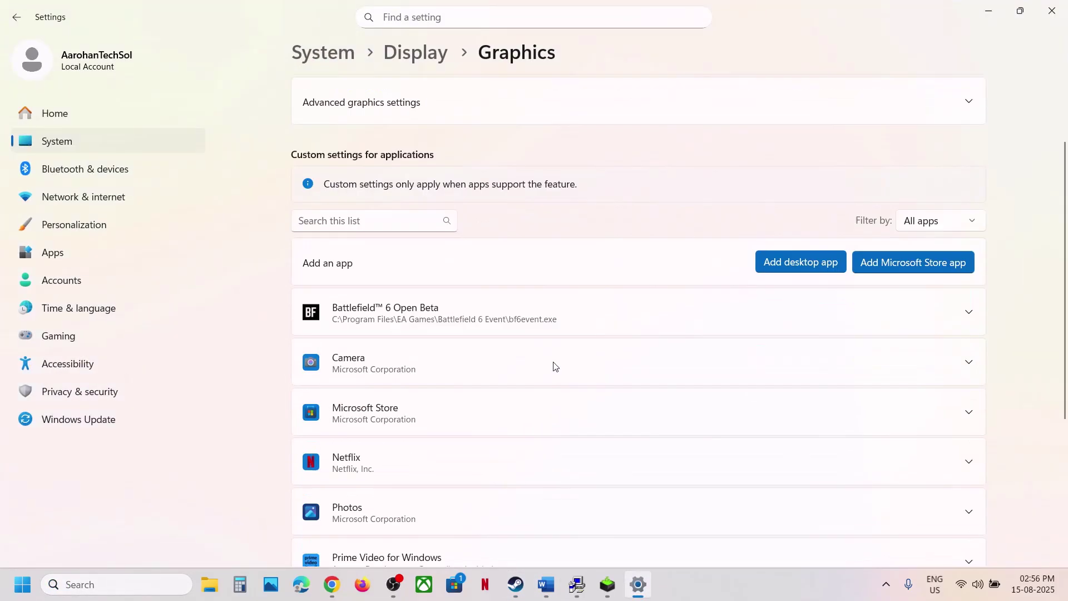
left_click(802, 256)
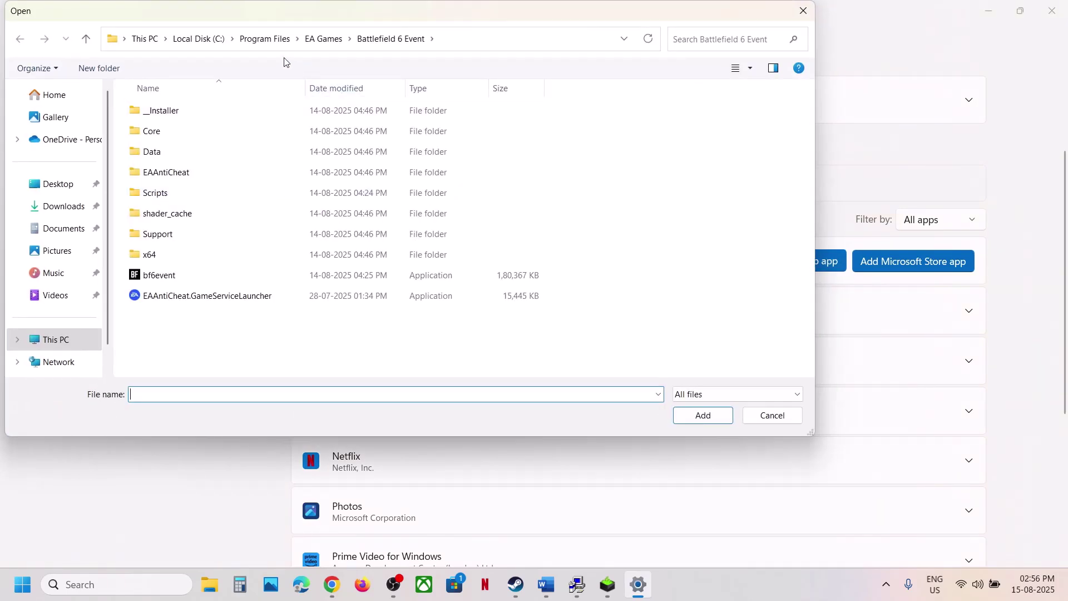
- Navigate to C:\Program Files (x86)\Steam\steamapps\common\Dawn of War Definitive Edition
left_click(56, 340)
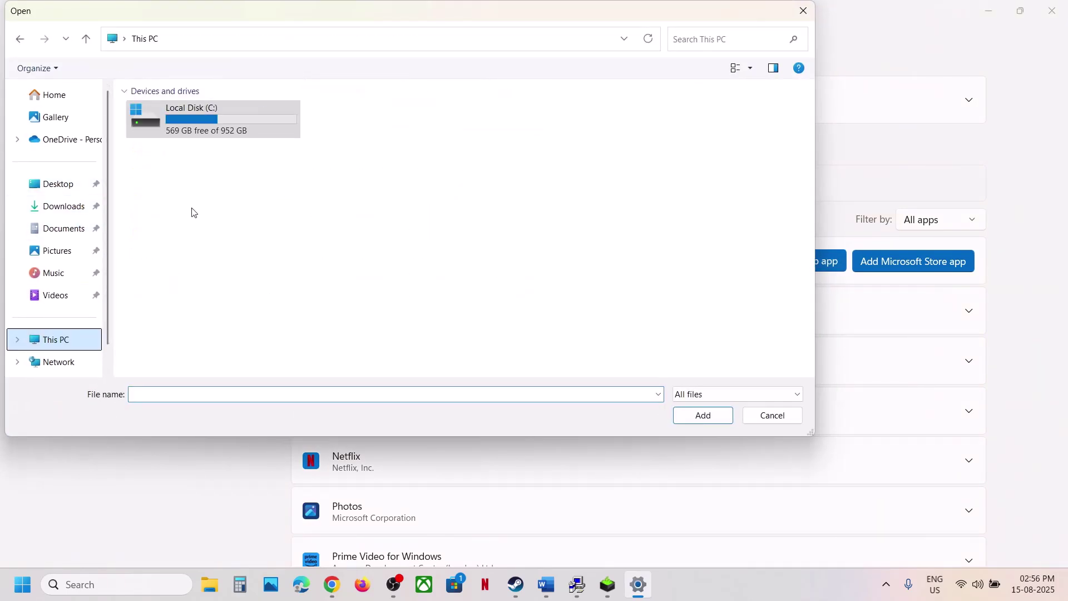
double_click(236, 122)
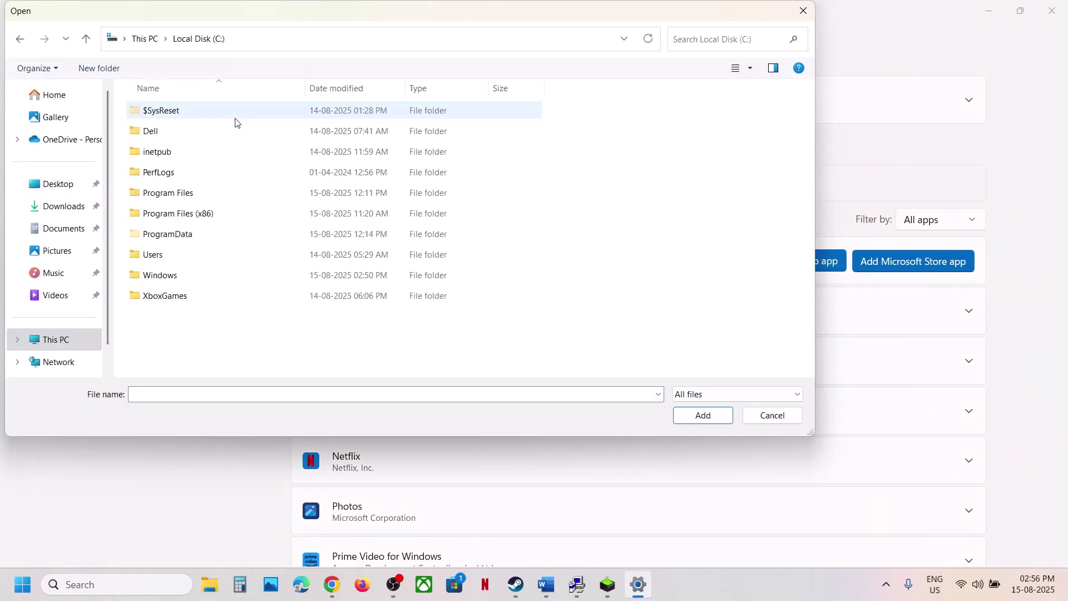
double_click(200, 213)
scroll(198, 221, "down", 3)
double_click(184, 208)
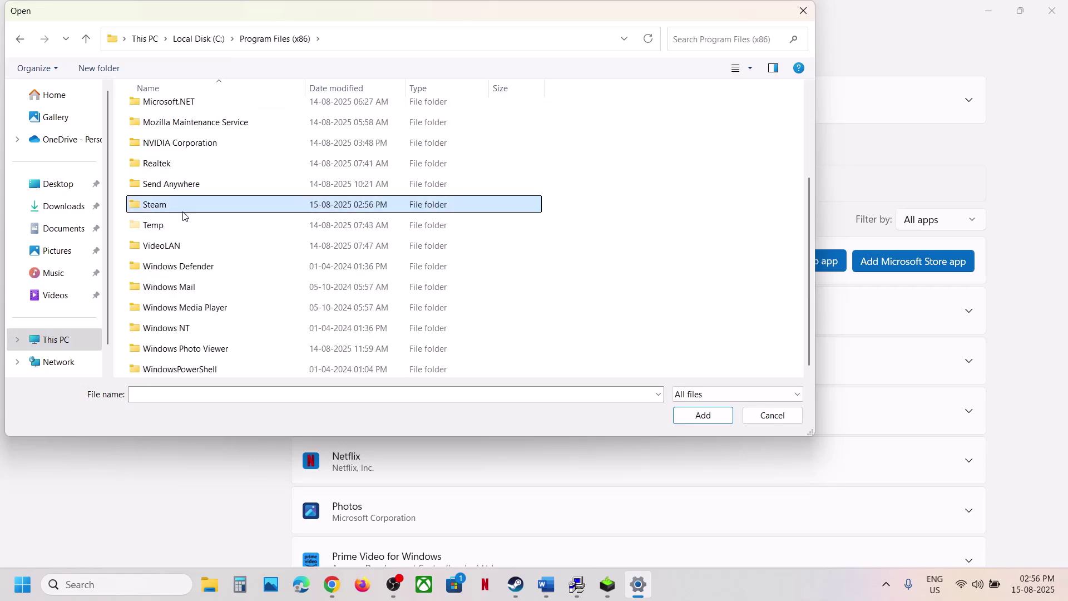
scroll(178, 144, "down", 4)
double_click(179, 160)
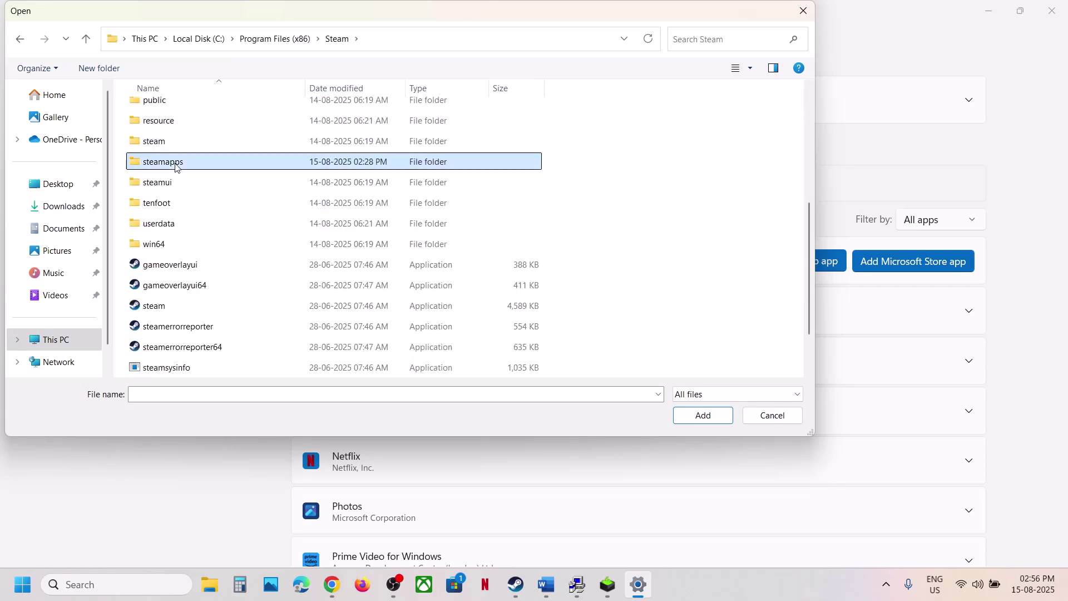
double_click(171, 111)
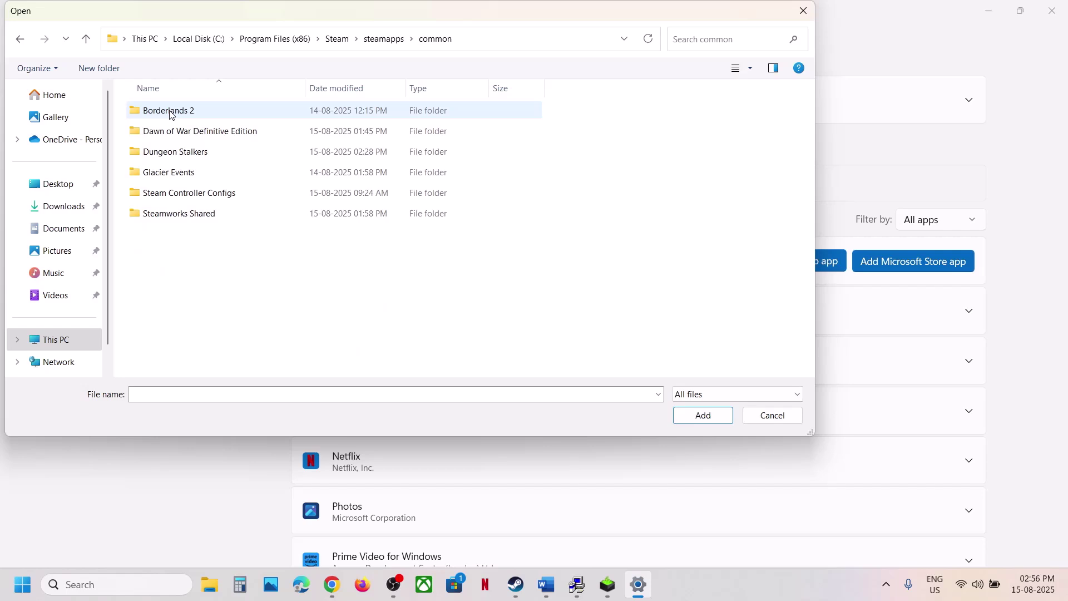
double_click(209, 126)
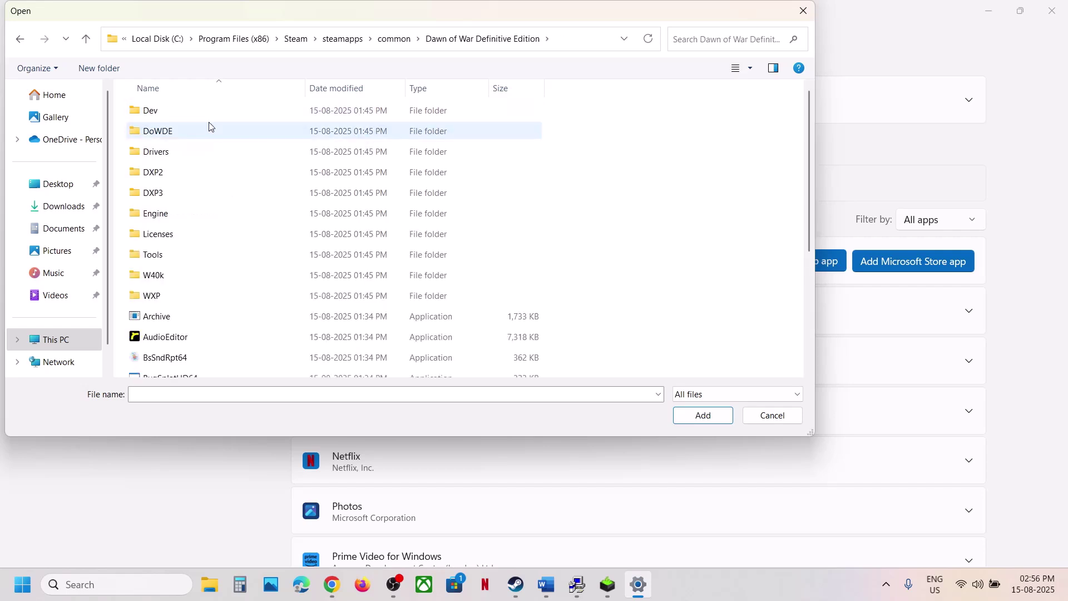
- Select W40k.exe and add it to the custom graphics app list
scroll(167, 258, "down", 3)
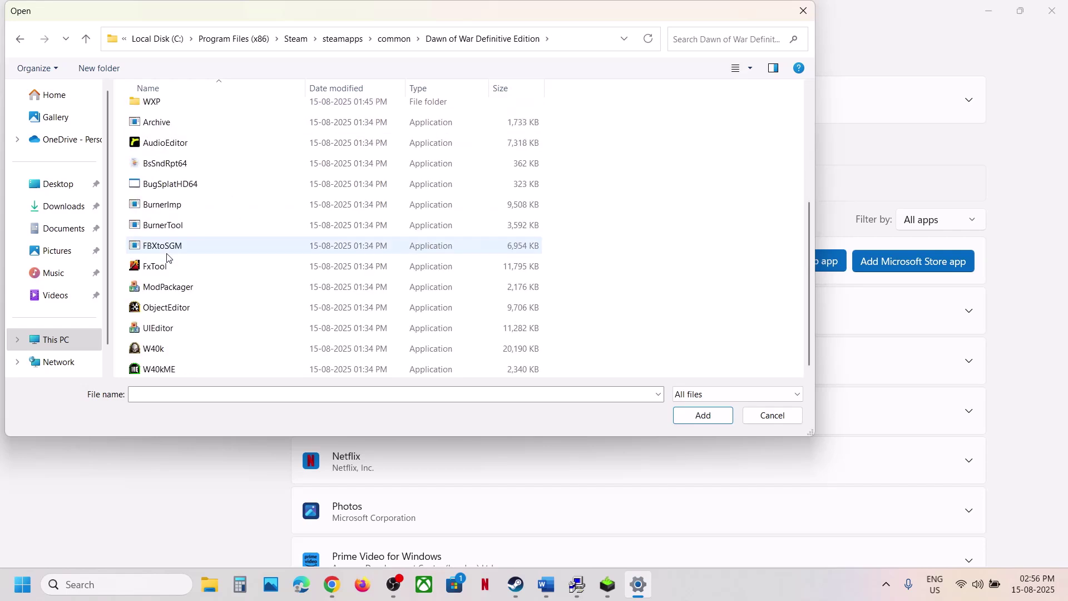
left_click(167, 358)
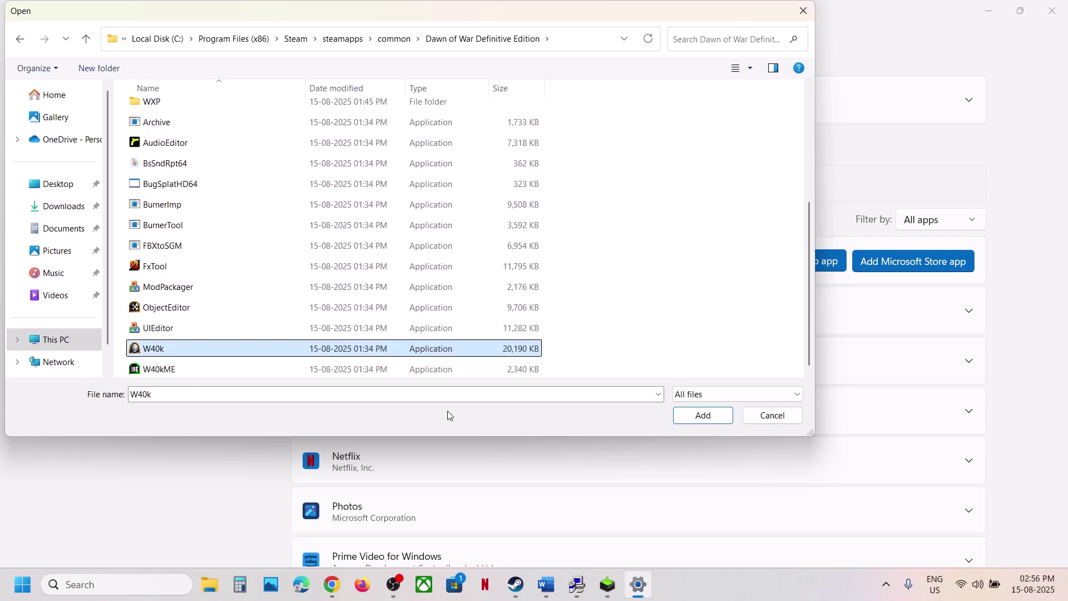
left_click(680, 416)
scroll(506, 365, "down", 5)
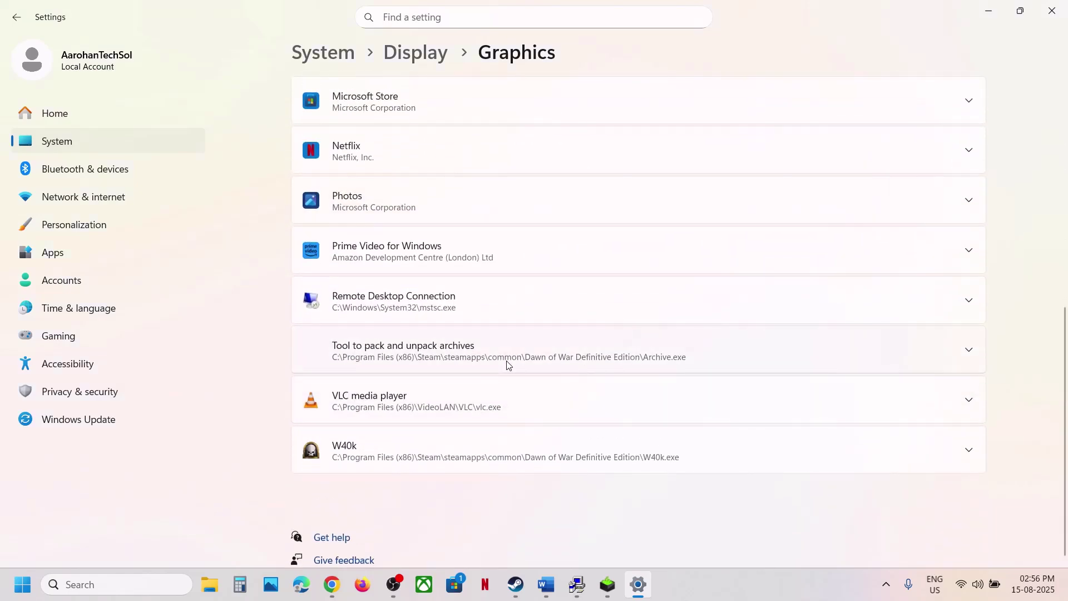
- Set W40k's GPU preference to High Performance (NVIDIA RTX 3050), close Settings, and return to Word
left_click(449, 448)
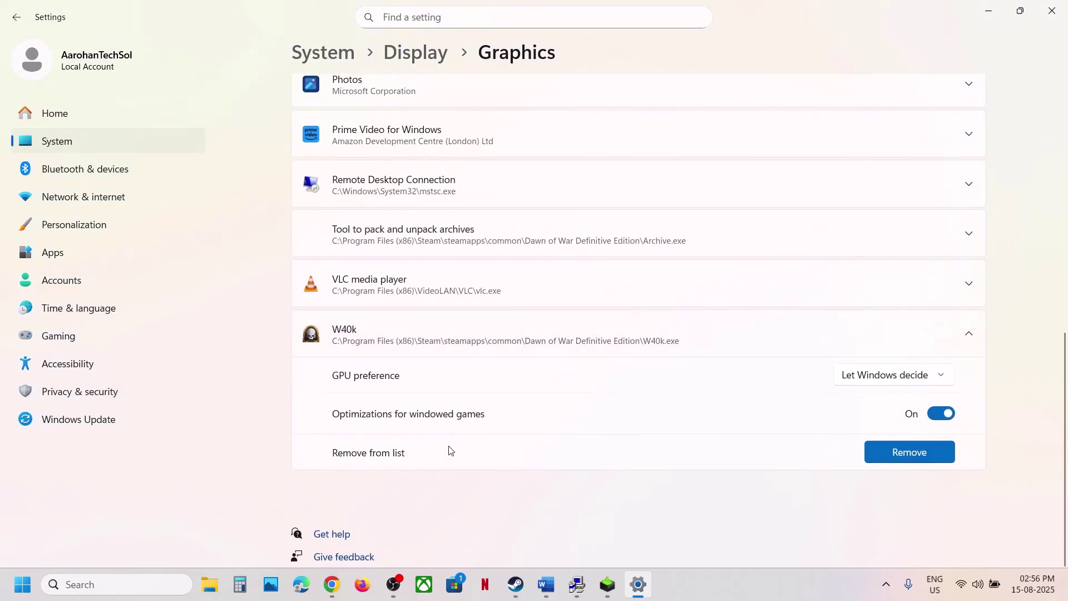
left_click(919, 383)
left_click(872, 432)
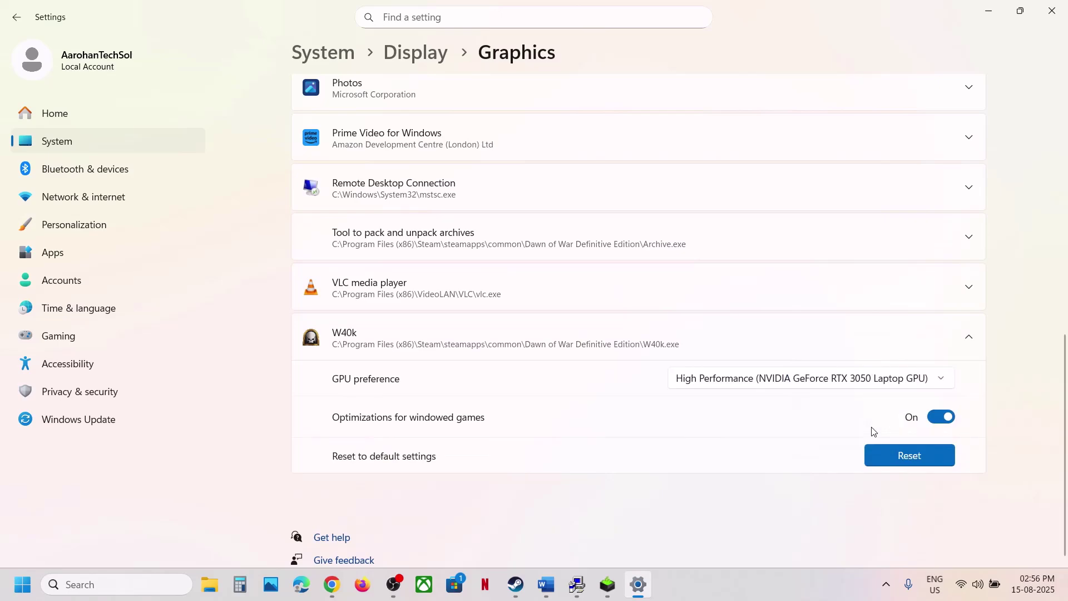
left_click(1050, 12)
left_click(543, 590)
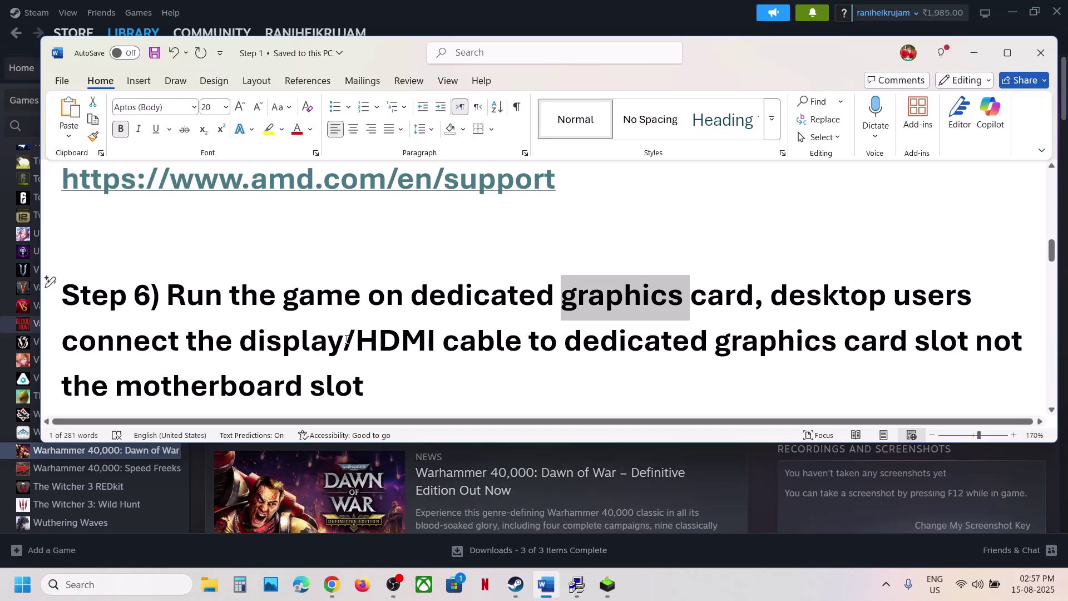
- Read Step 6's display-cable notes, scroll to Step 7 on -dx11/-dx12 launch options, then return to Steam
left_click_drag(180, 348, 890, 359)
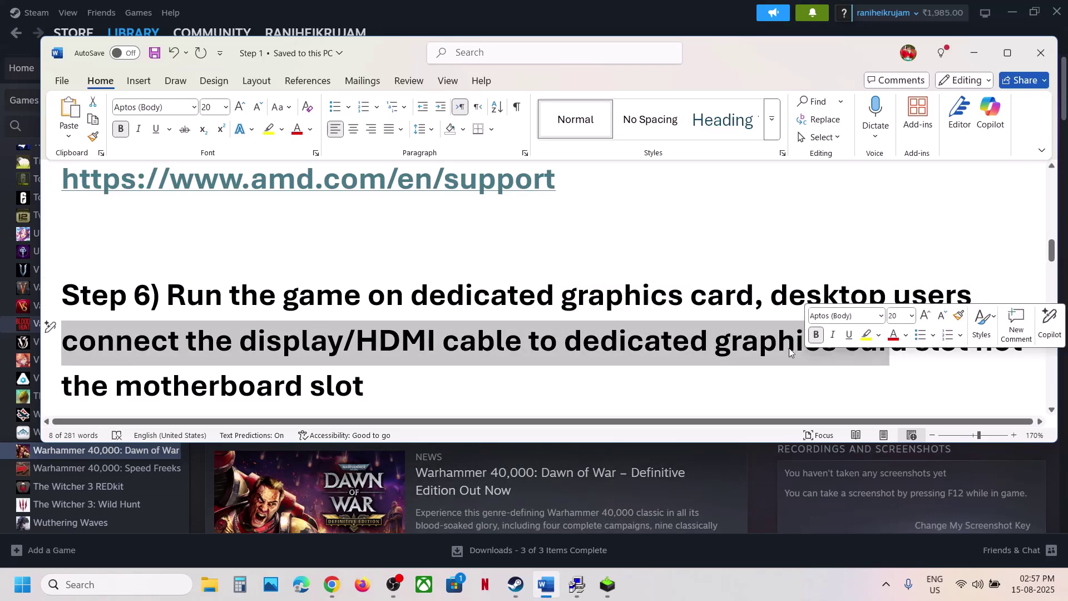
left_click_drag(399, 375, 80, 355)
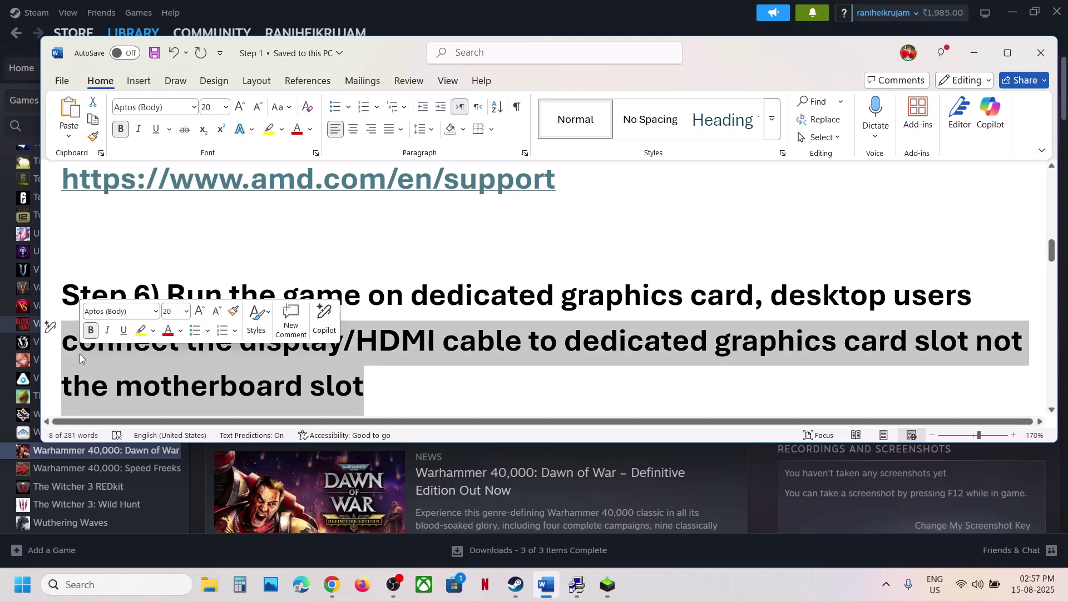
left_click(284, 385)
left_click_drag(591, 330, 906, 341)
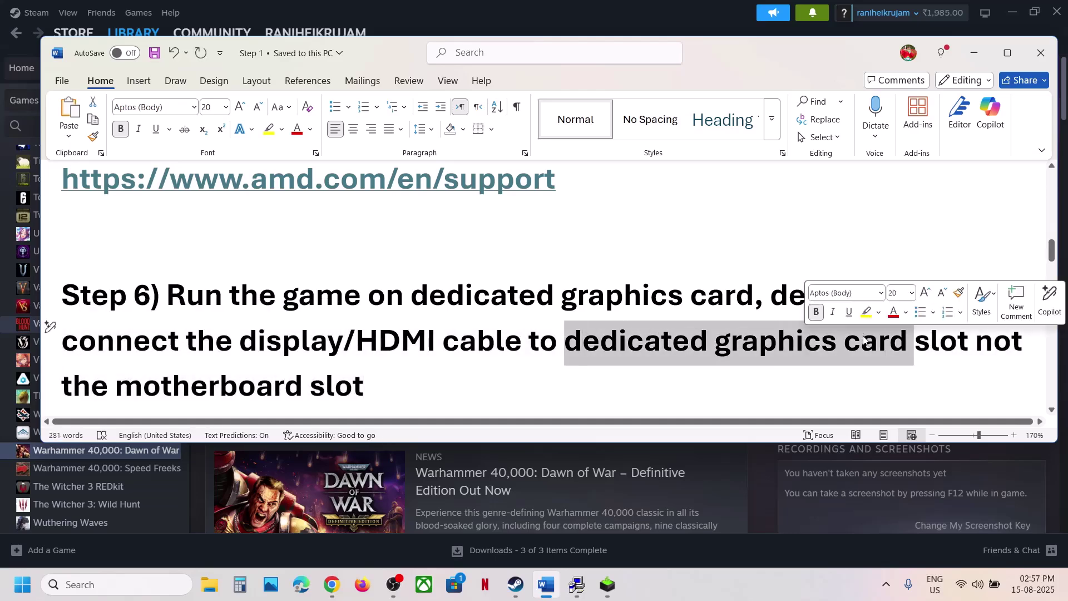
scroll(341, 314, "down", 3)
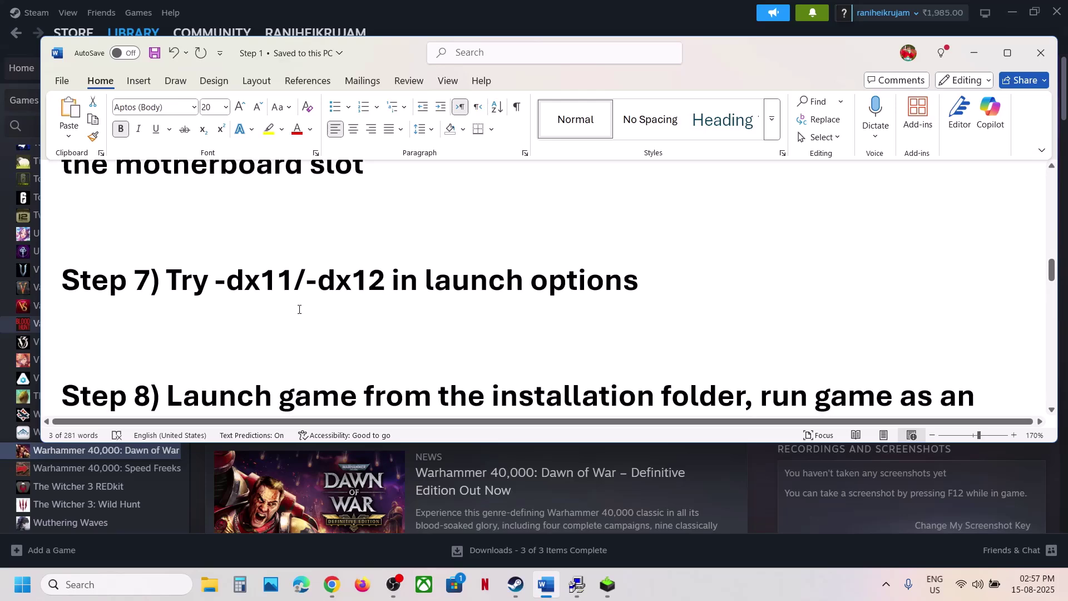
left_click(755, 473)
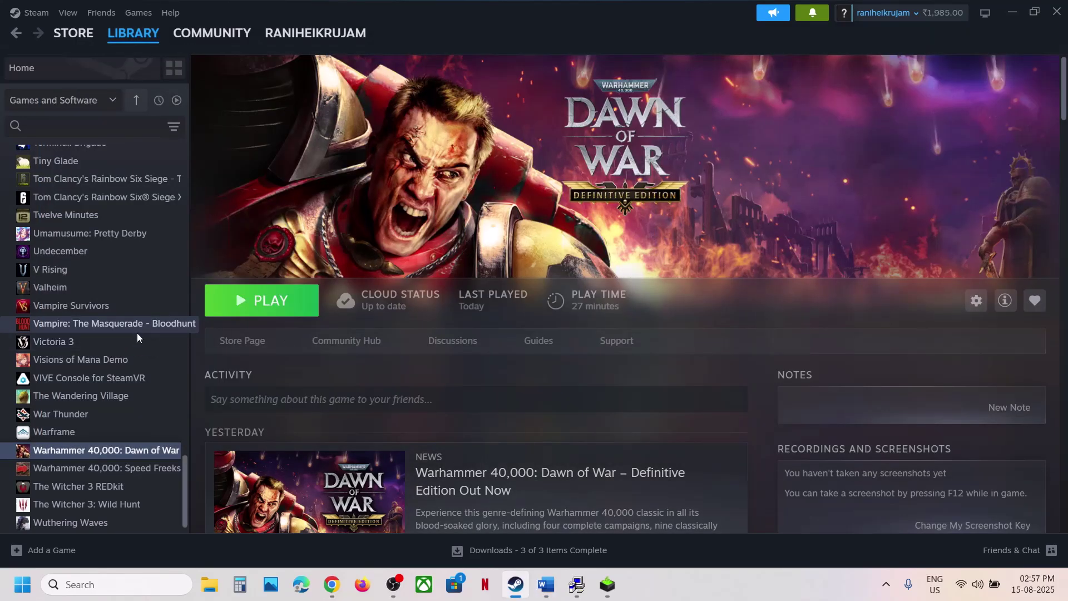
- Give Dawn of War the Steam launch option -dx11, launch it, and Alt+Tab back to Steam
right_click(112, 456)
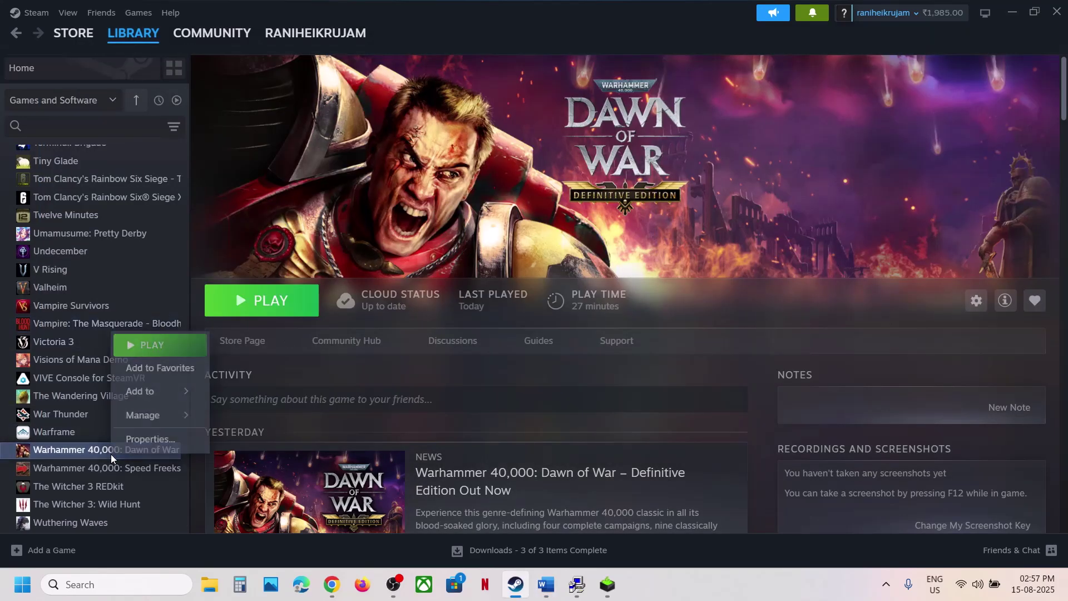
left_click(166, 443)
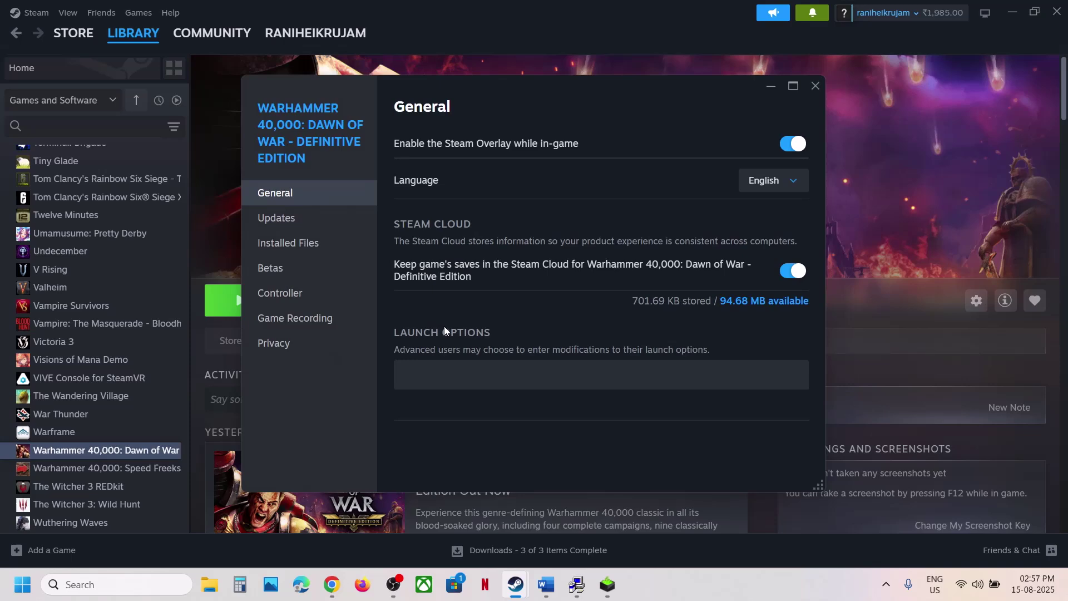
left_click(436, 365)
type("-dx11")
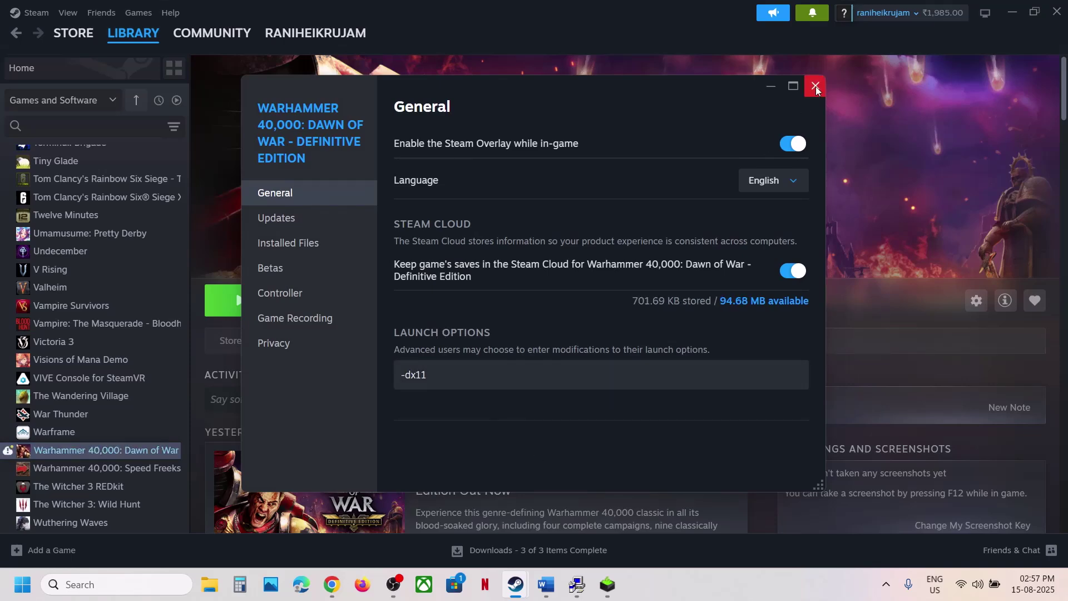
left_click(816, 86)
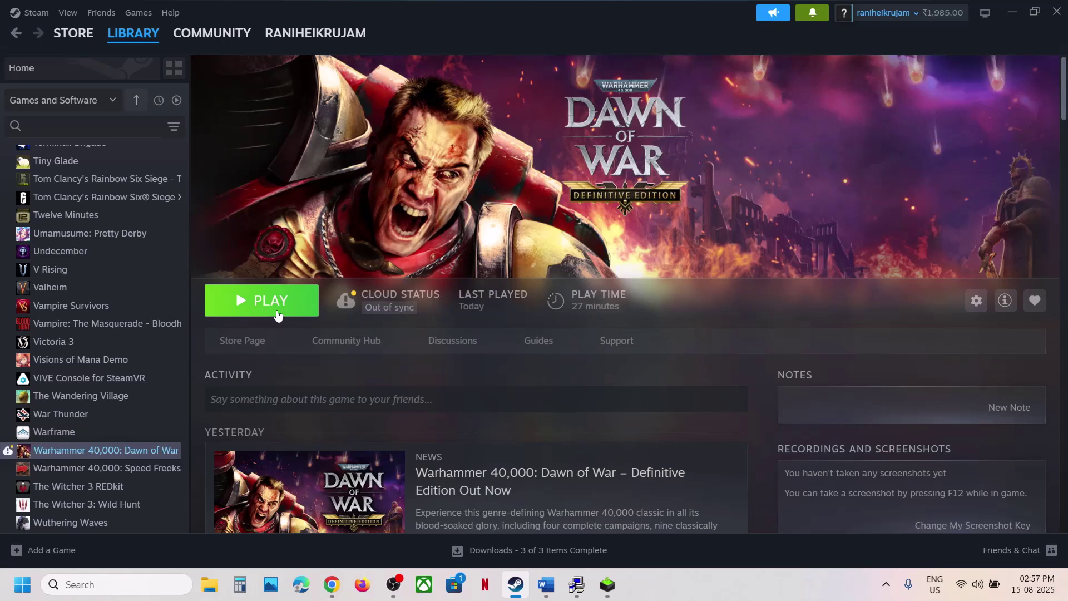
left_click(277, 315)
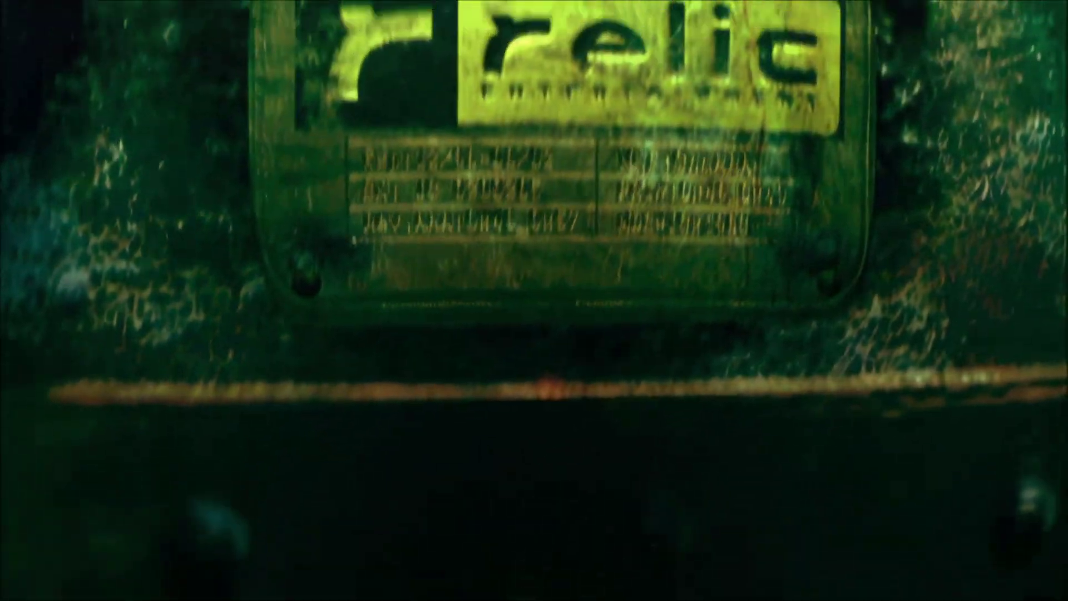
key("alt+Tab")
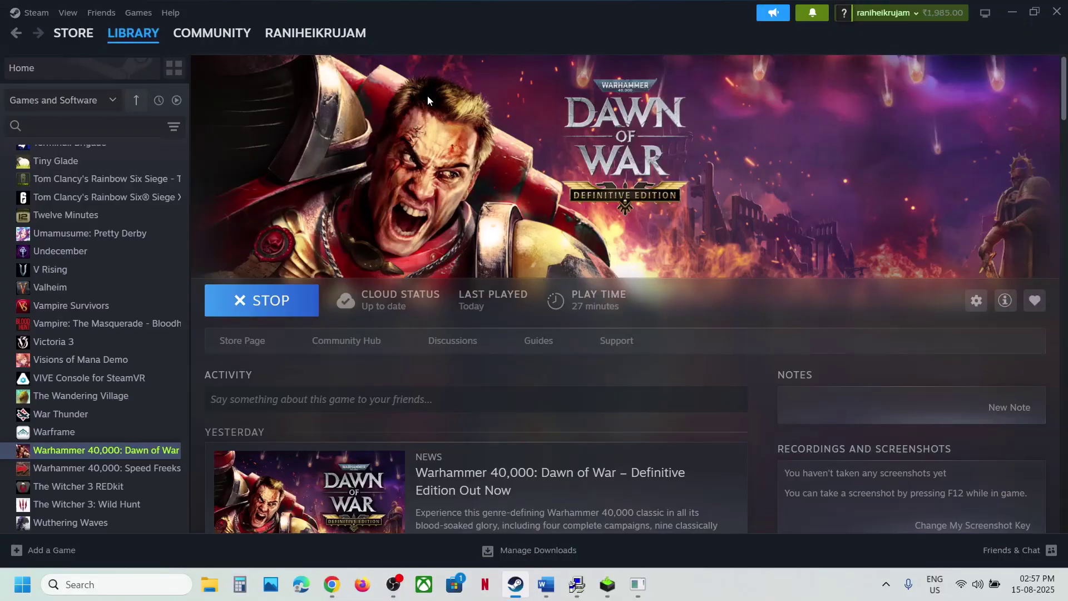
- Stop the game, change the launch option to -dx12, then clear the launch options
left_click(253, 295)
left_click(487, 314)
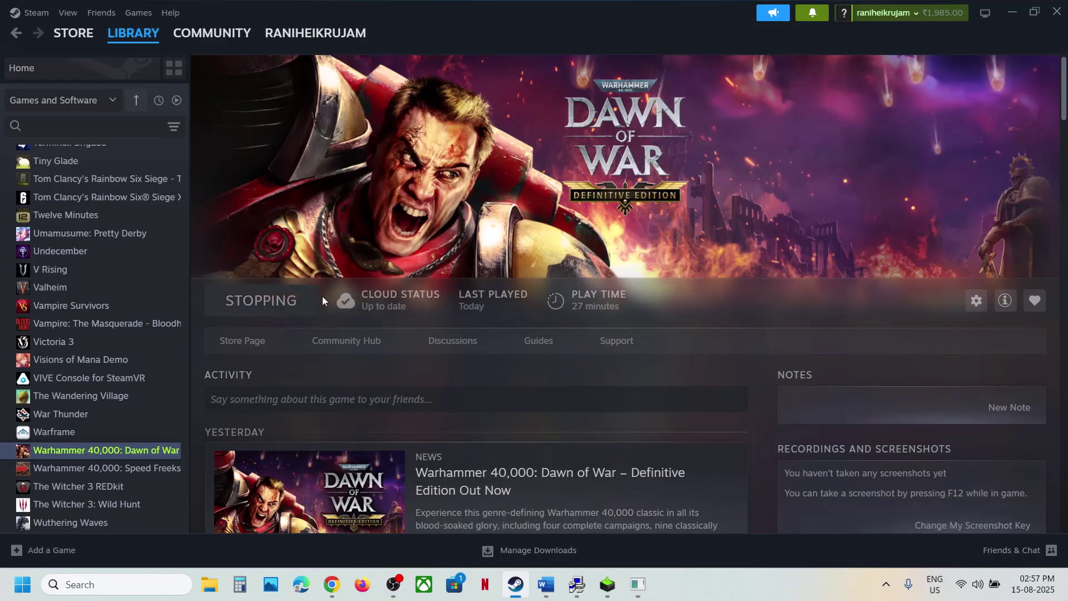
right_click(125, 450)
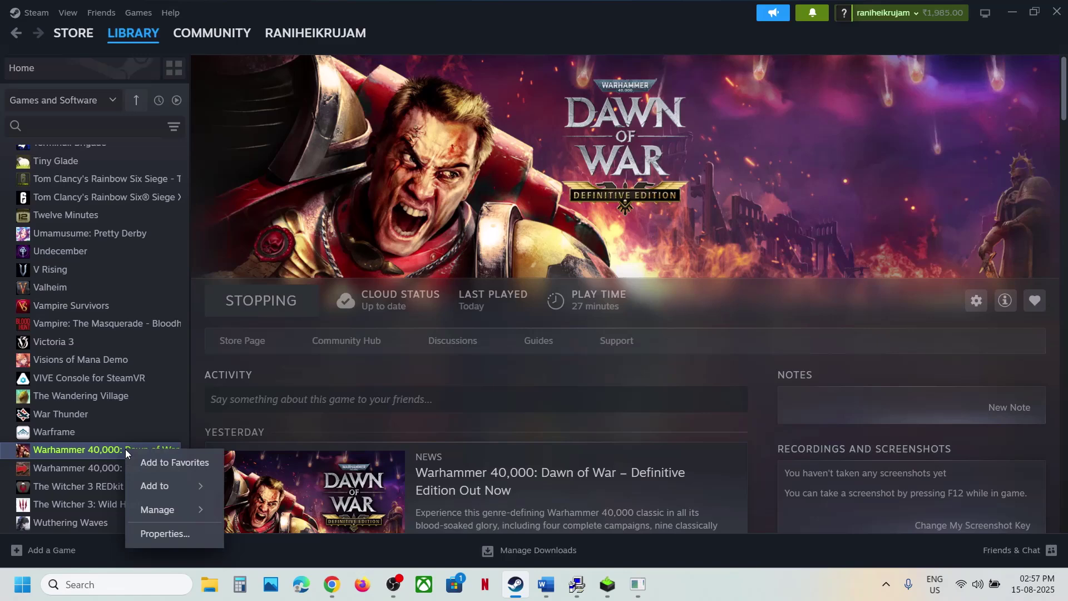
left_click(165, 534)
left_click(473, 375)
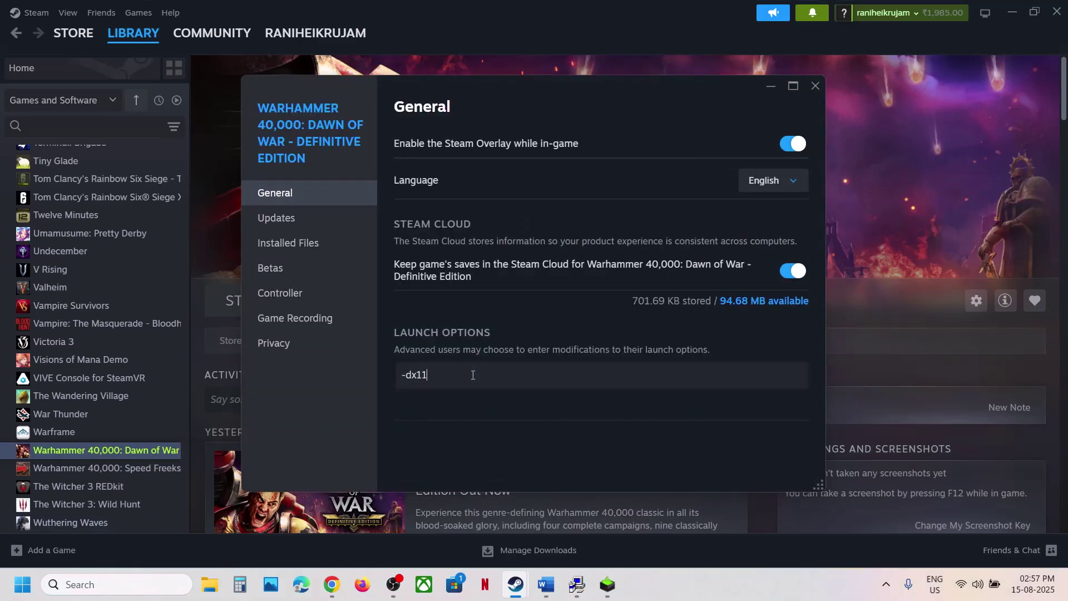
type("2")
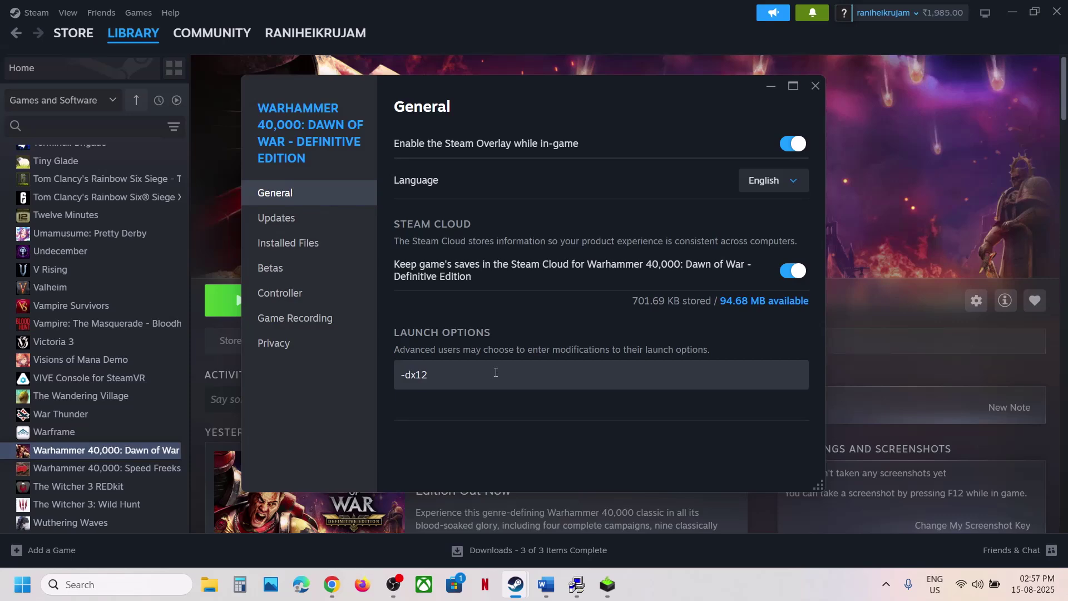
key("BackSpace")
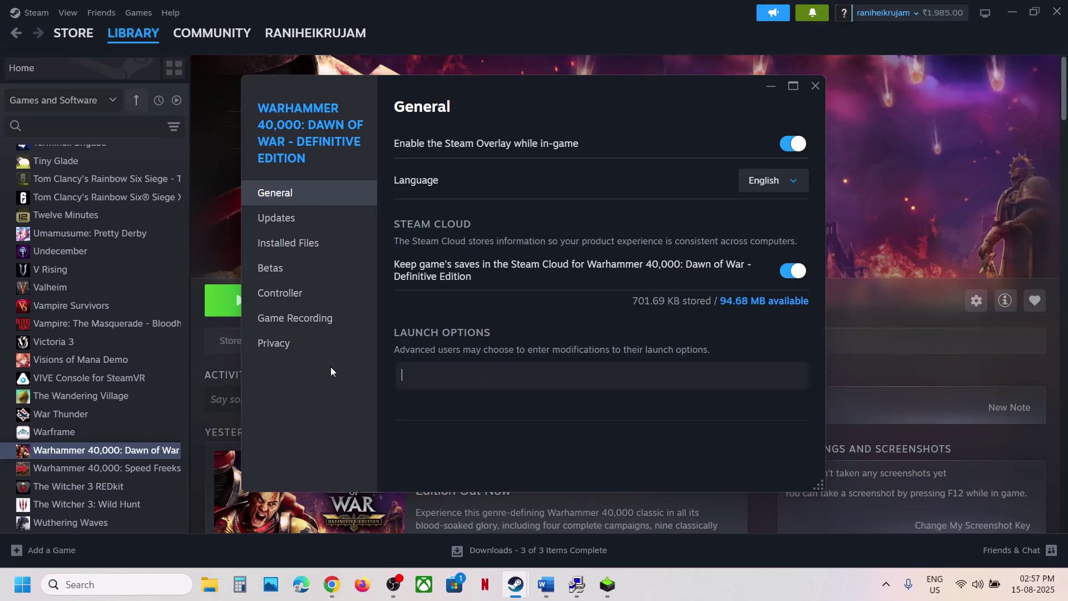
left_click(816, 86)
- Return to Word's guide and scroll to Step 8 on administrator and compatibility mode
left_click(549, 573)
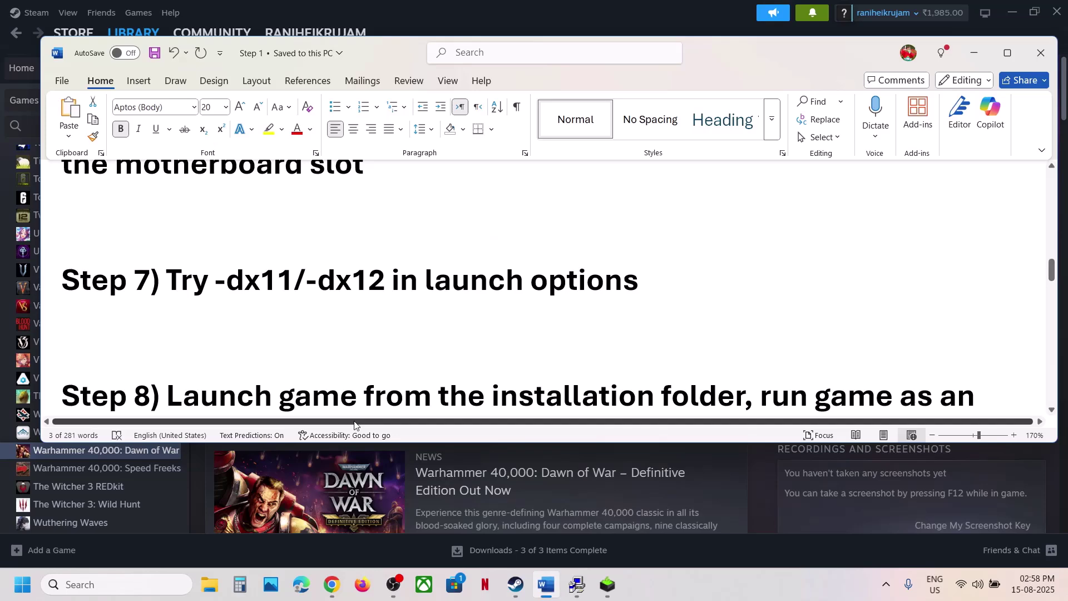
left_click(372, 342)
scroll(371, 341, "down", 2)
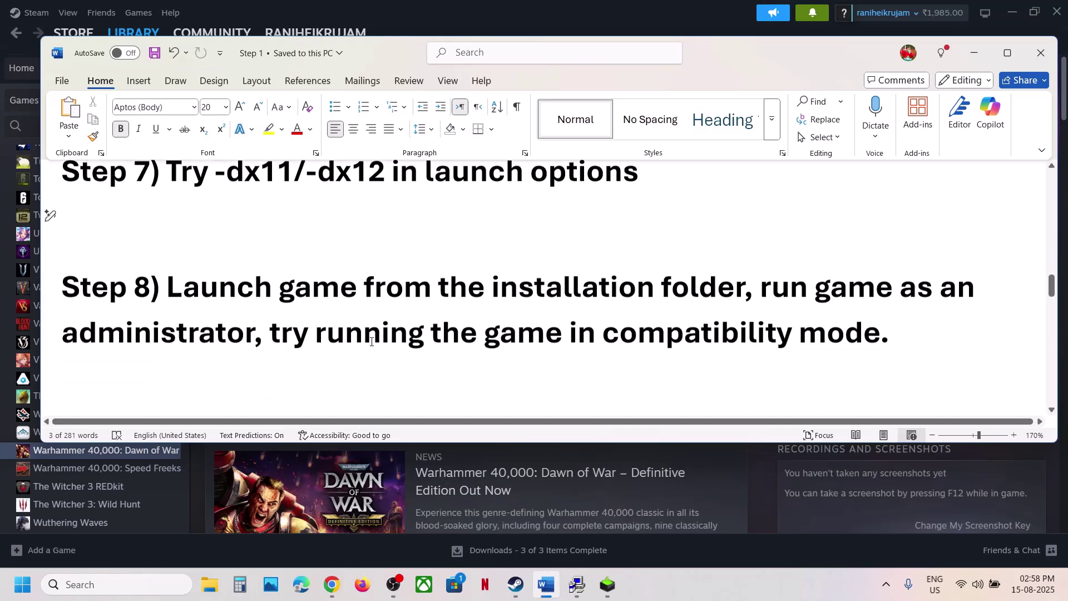
- Open Dawn of War's installation folder from Steam and select the W40k application
left_click(765, 499)
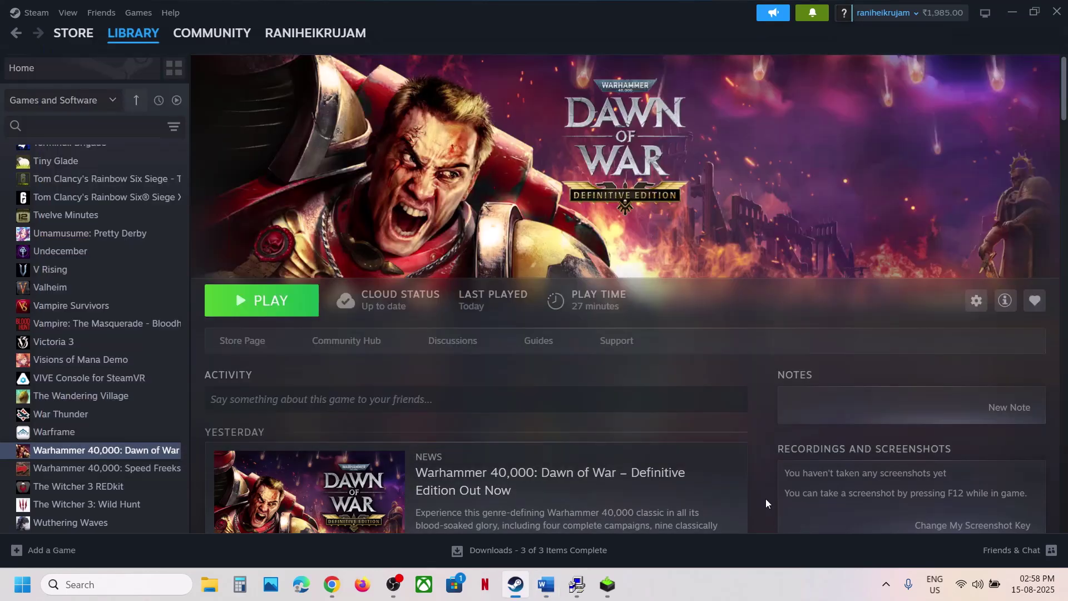
right_click(104, 451)
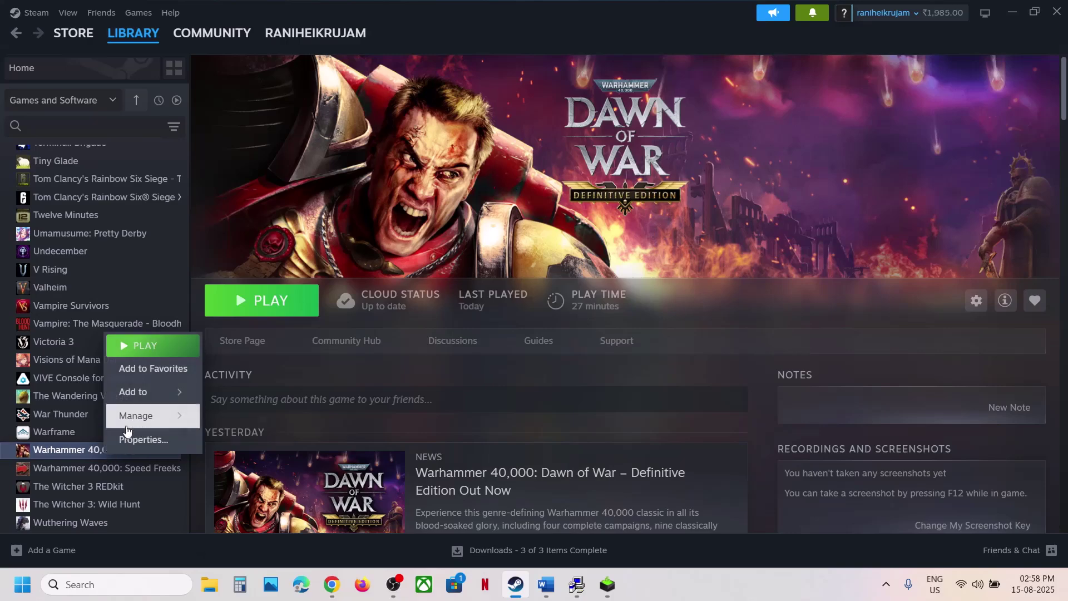
mouse_move(156, 416)
left_click(268, 439)
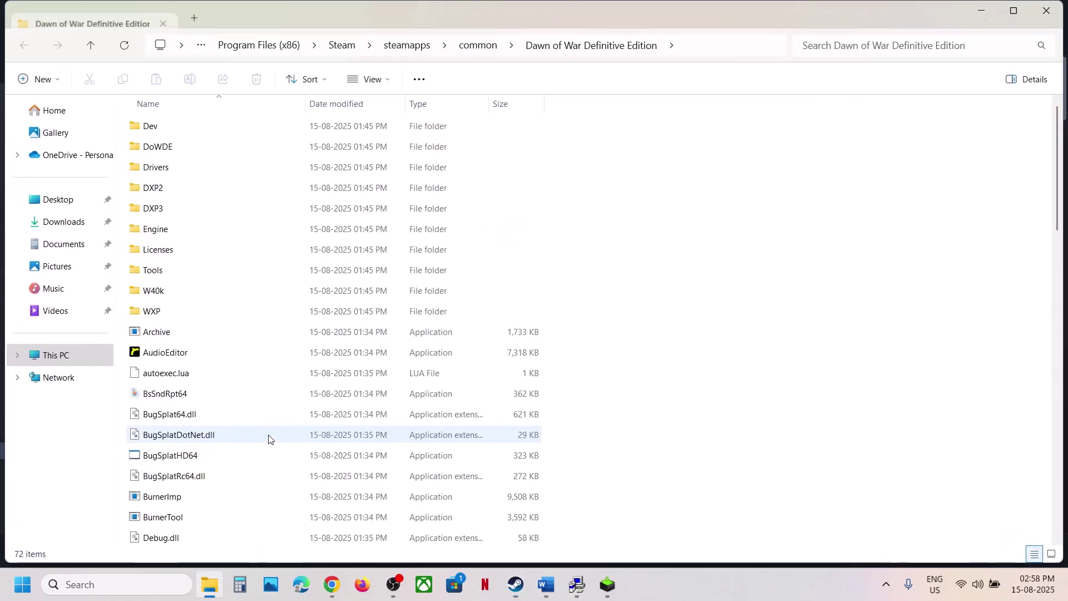
scroll(266, 390, "down", 15)
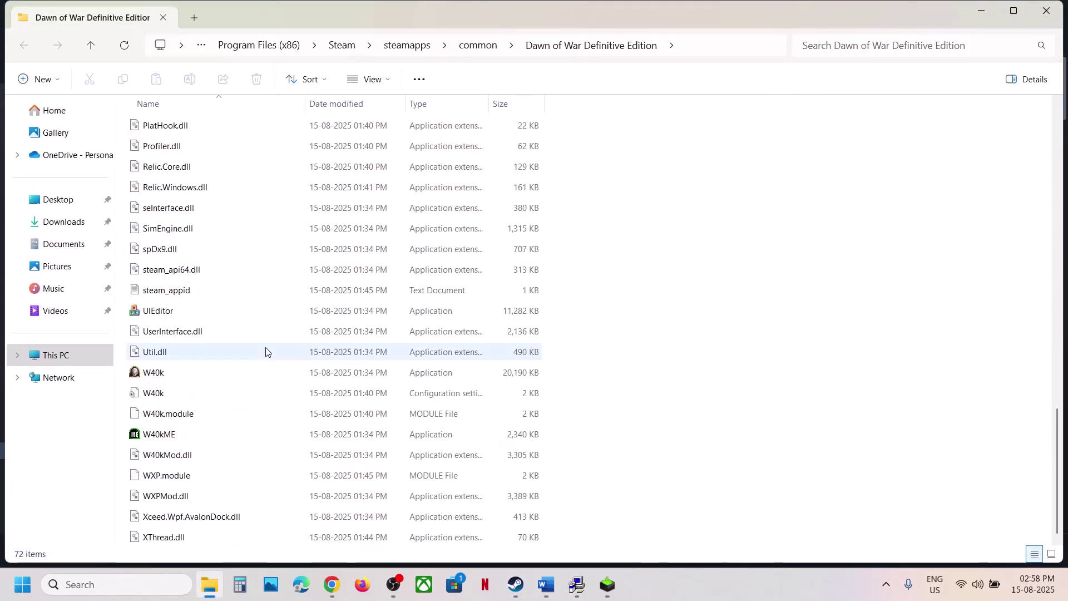
left_click(189, 374)
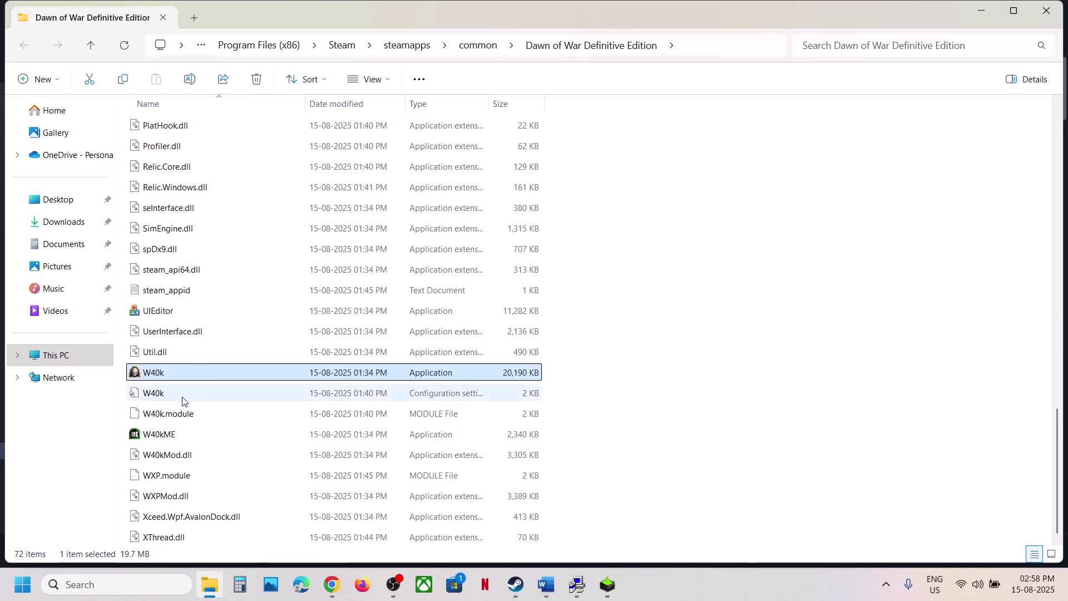
- Launch and close the W40kME Mission Editor, then reselect W40k
left_click(168, 436)
double_click(168, 436)
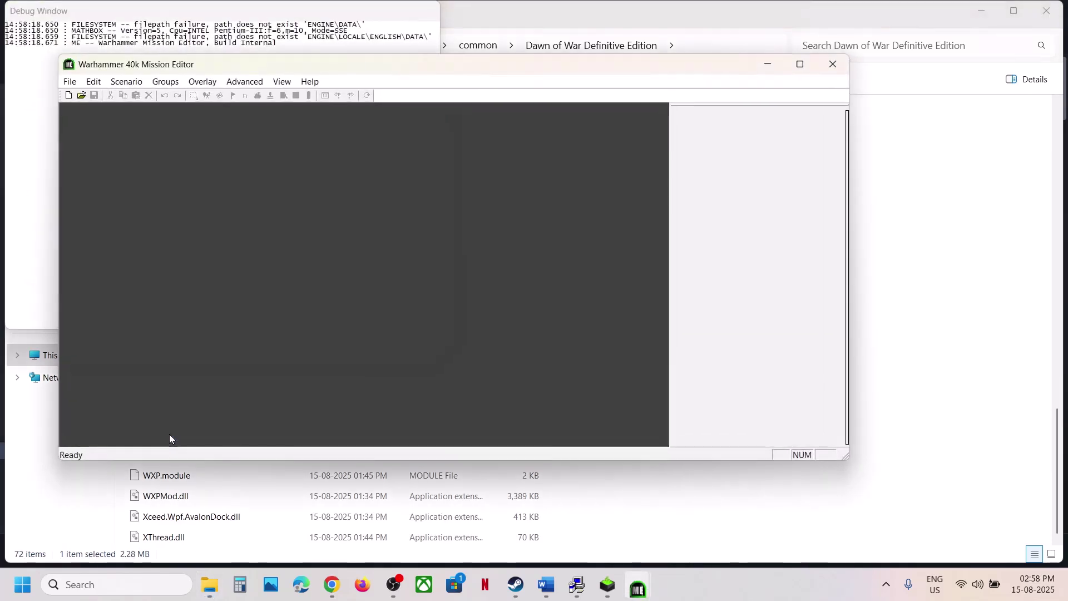
left_click(832, 64)
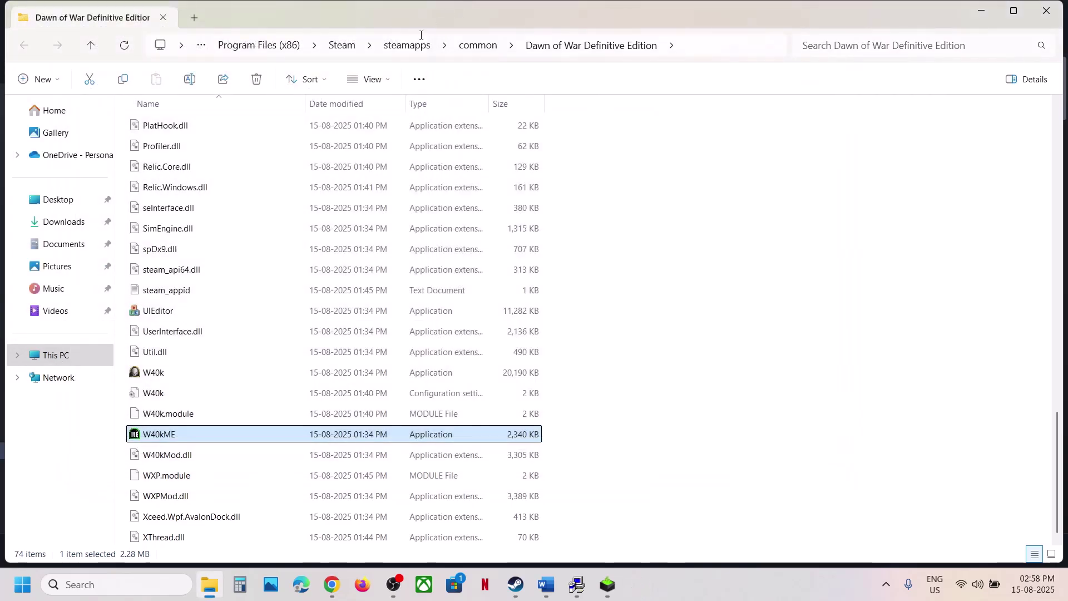
left_click(155, 373)
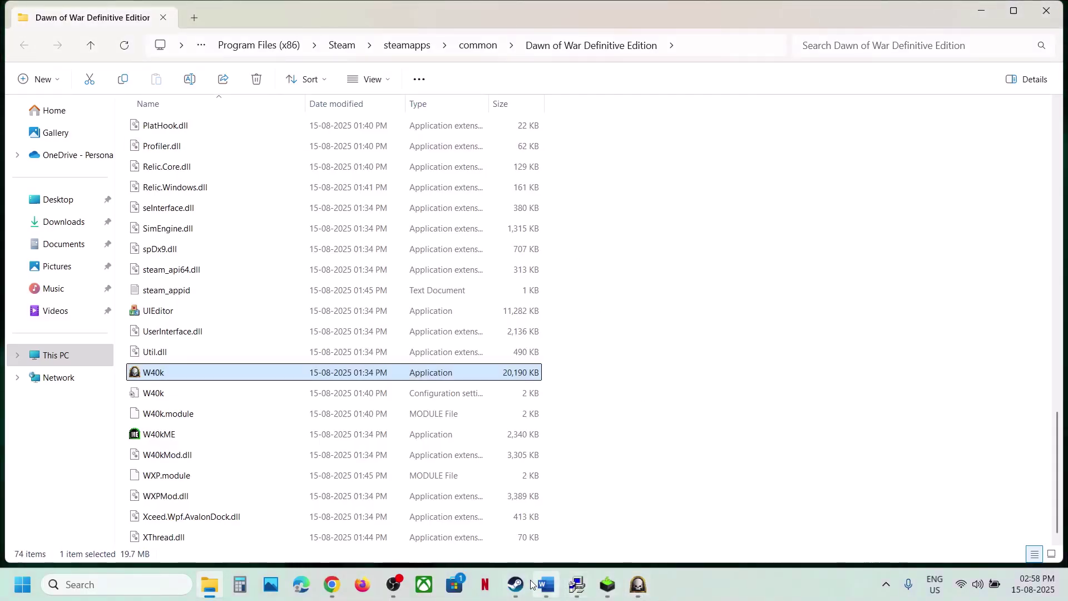
- Stop the running Dawn of War game in Steam, confirm, and minimize Steam
left_click(516, 584)
left_click(259, 300)
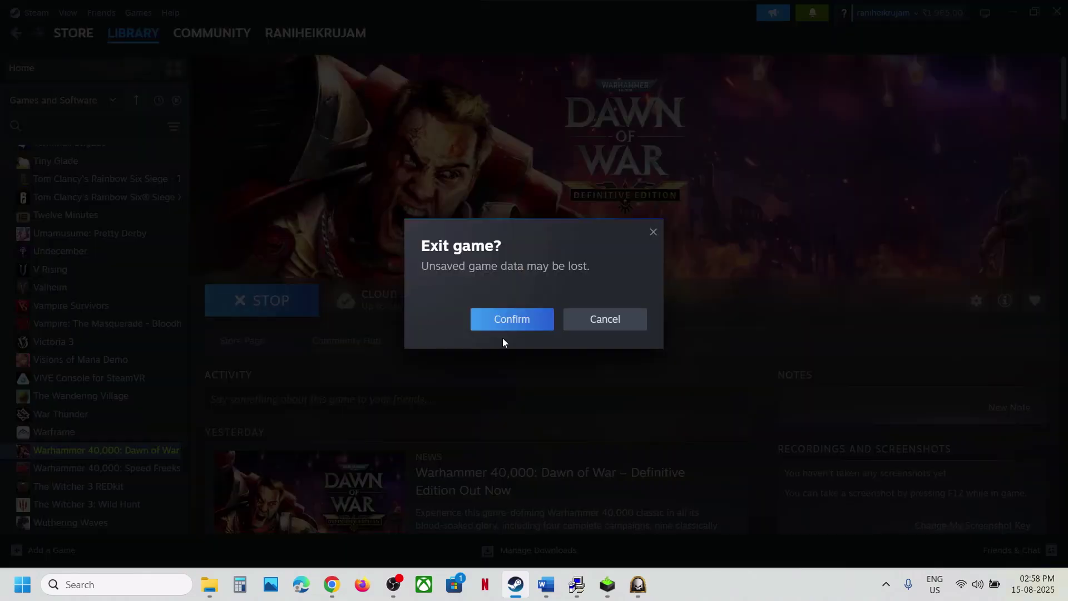
left_click(522, 326)
left_click(1014, 13)
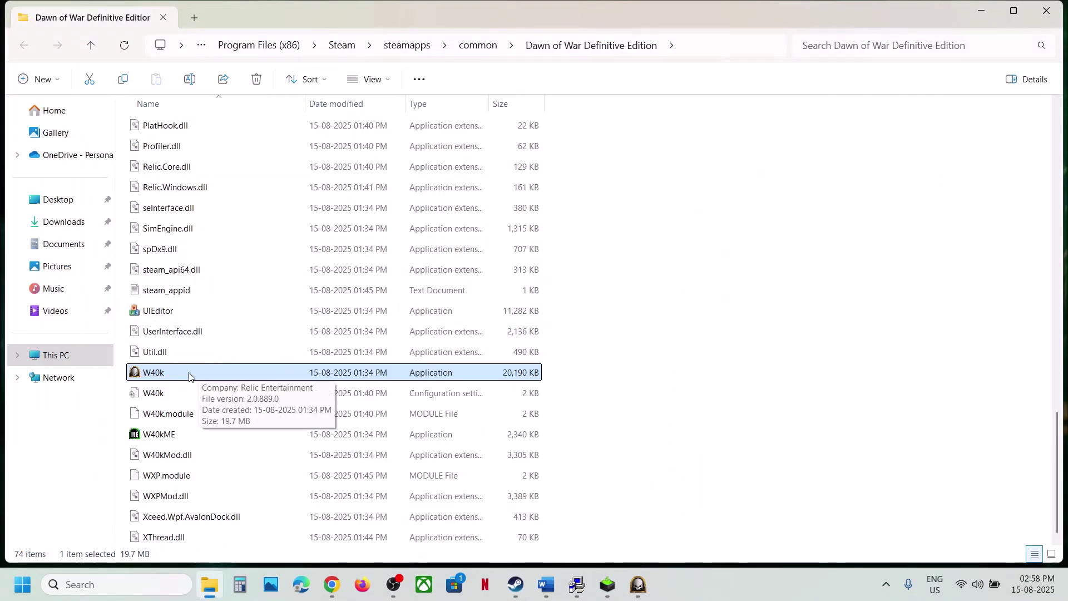
- Enable 'Run this program as an administrator' in W40k's Compatibility properties and save
right_click(177, 377)
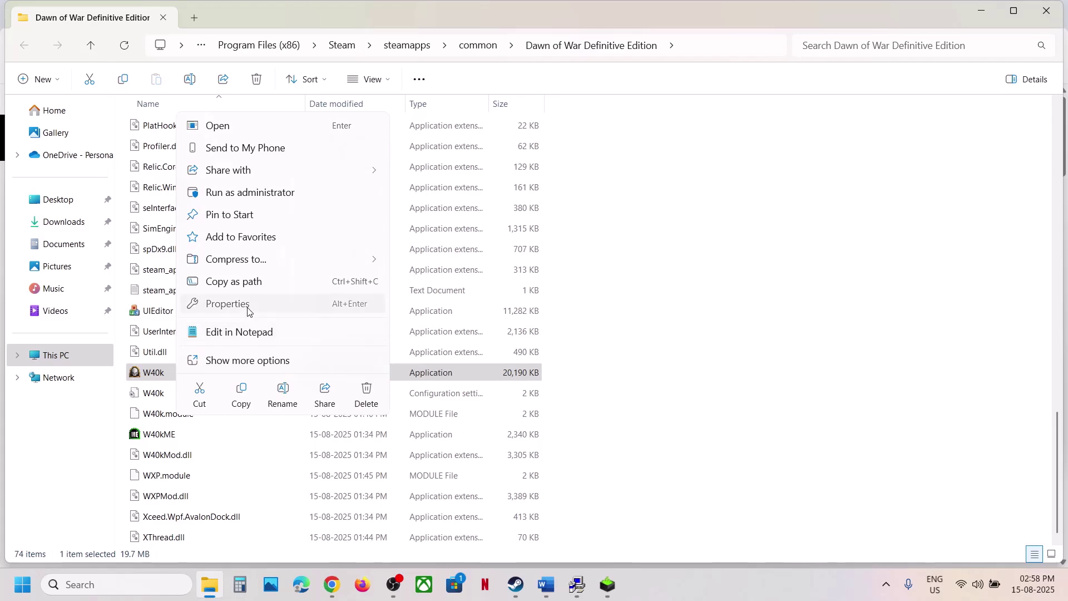
left_click(226, 303)
left_click(318, 211)
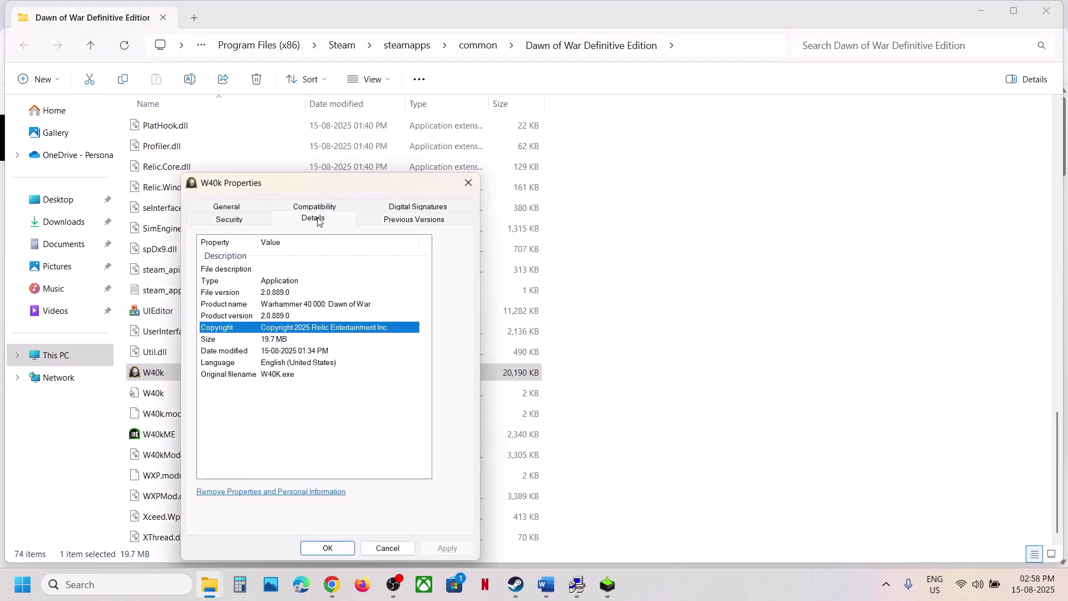
left_click(315, 207)
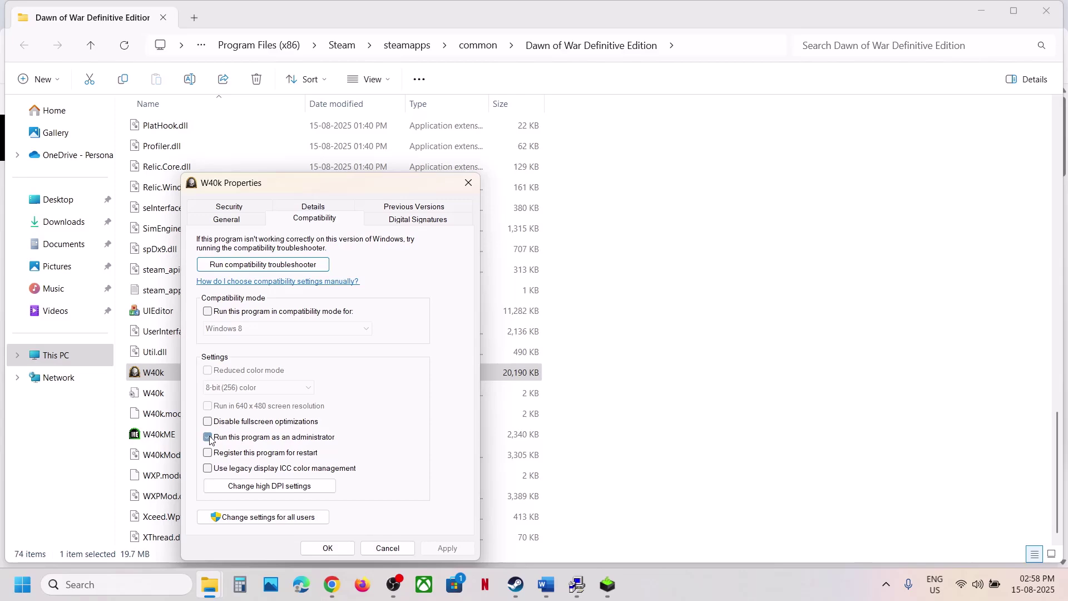
left_click(445, 548)
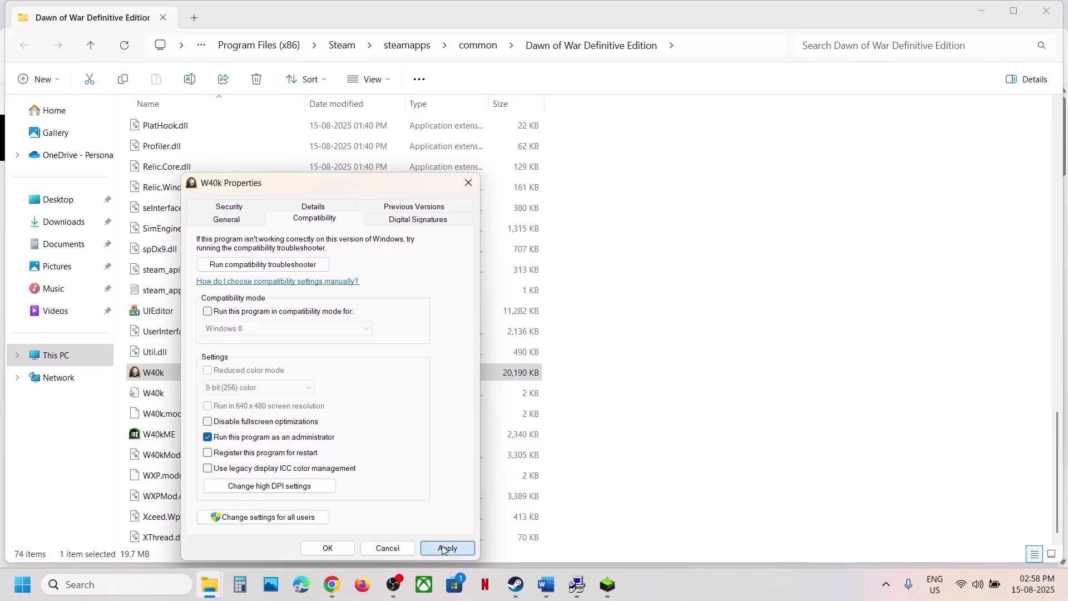
left_click(329, 548)
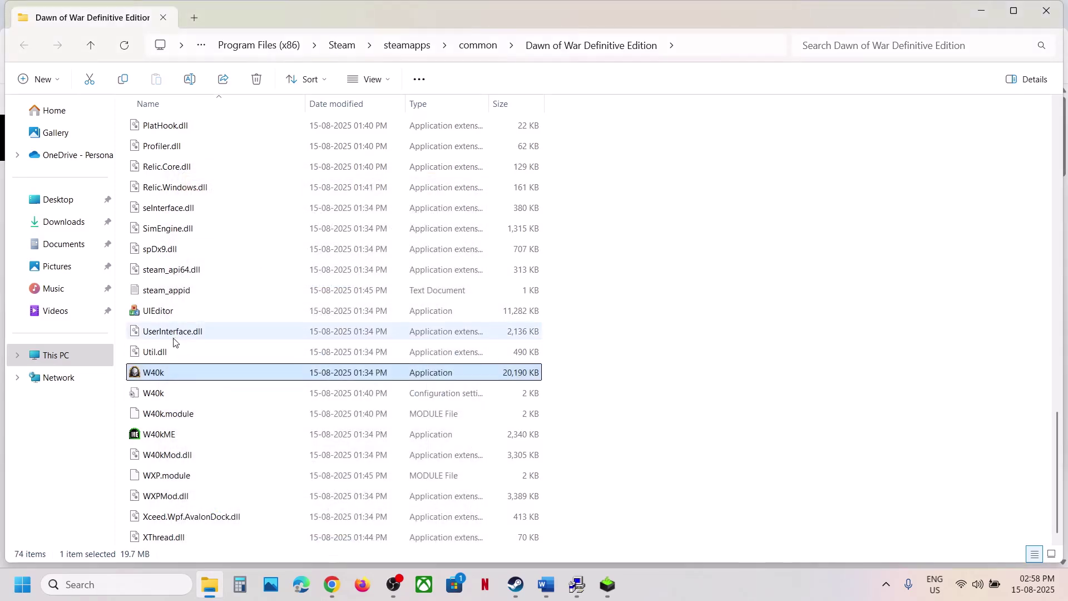
- Turn on compatibility mode in W40k's properties and save it
right_click(154, 374)
left_click(216, 303)
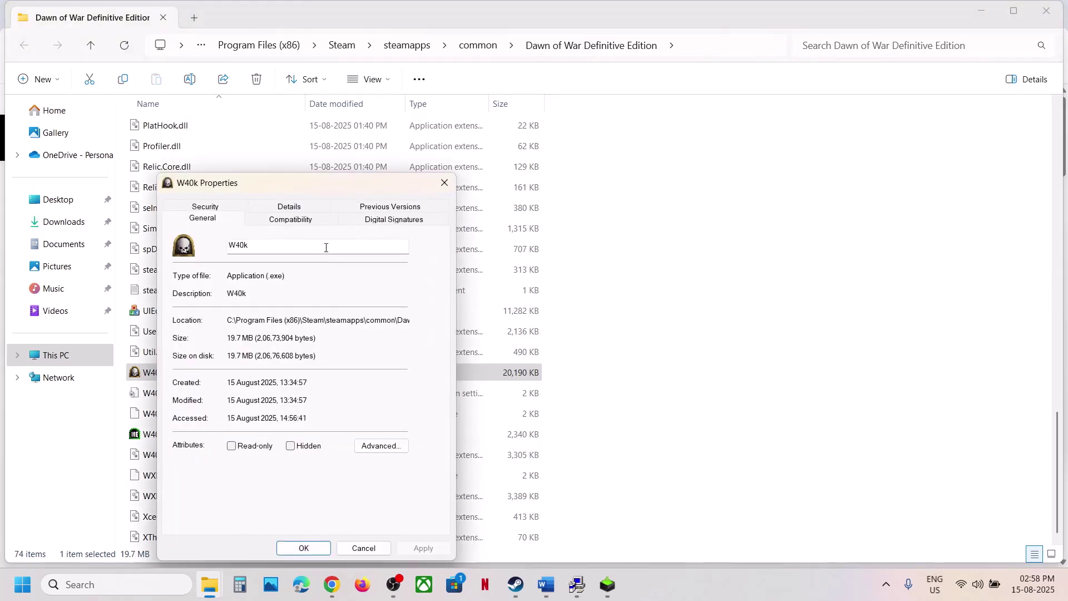
left_click(301, 223)
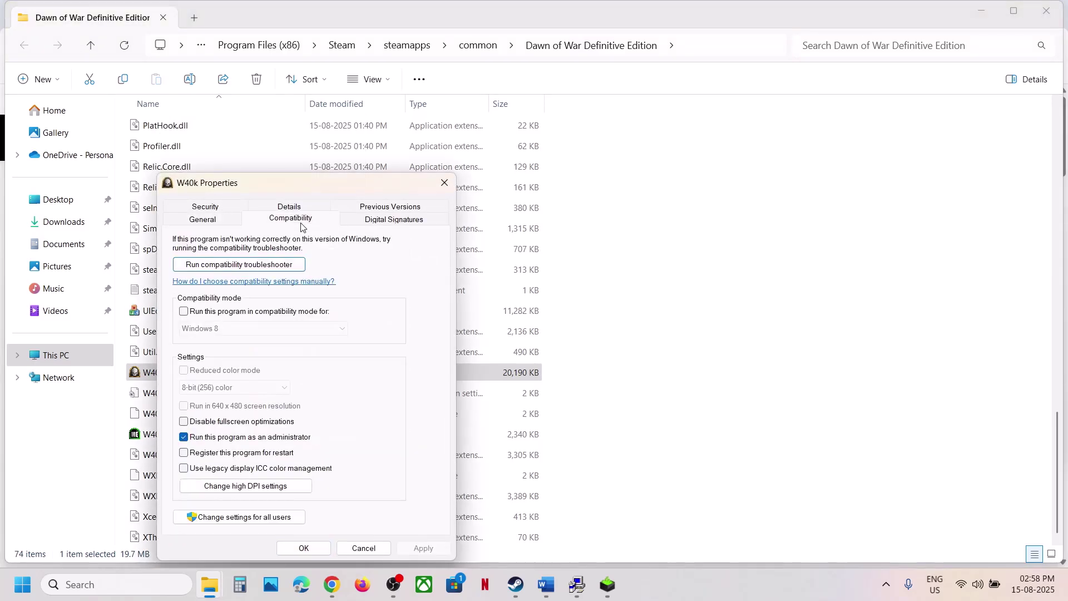
left_click(184, 312)
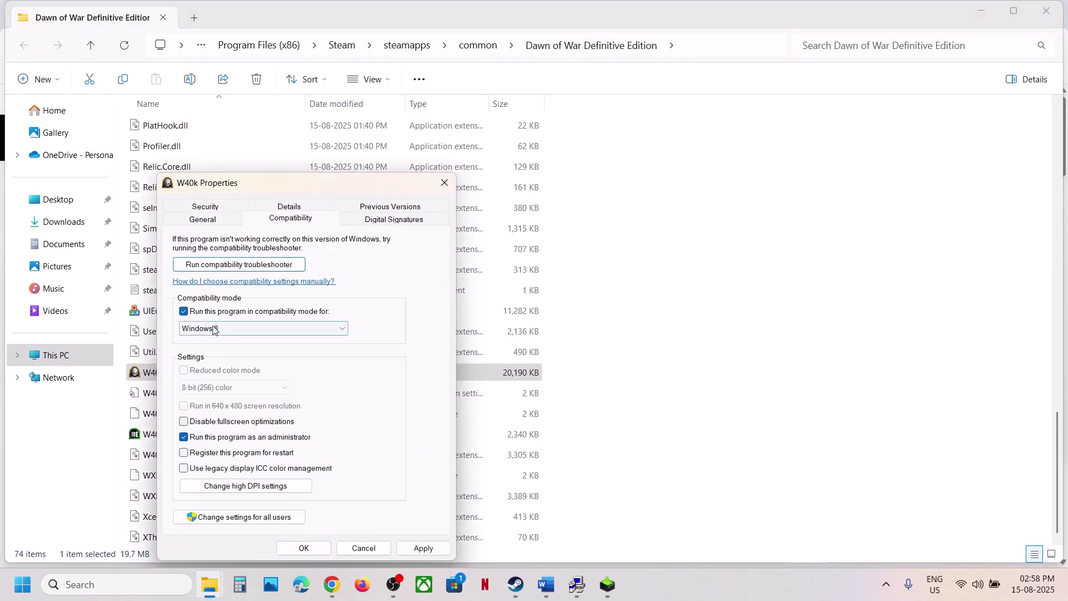
left_click(423, 548)
left_click(304, 548)
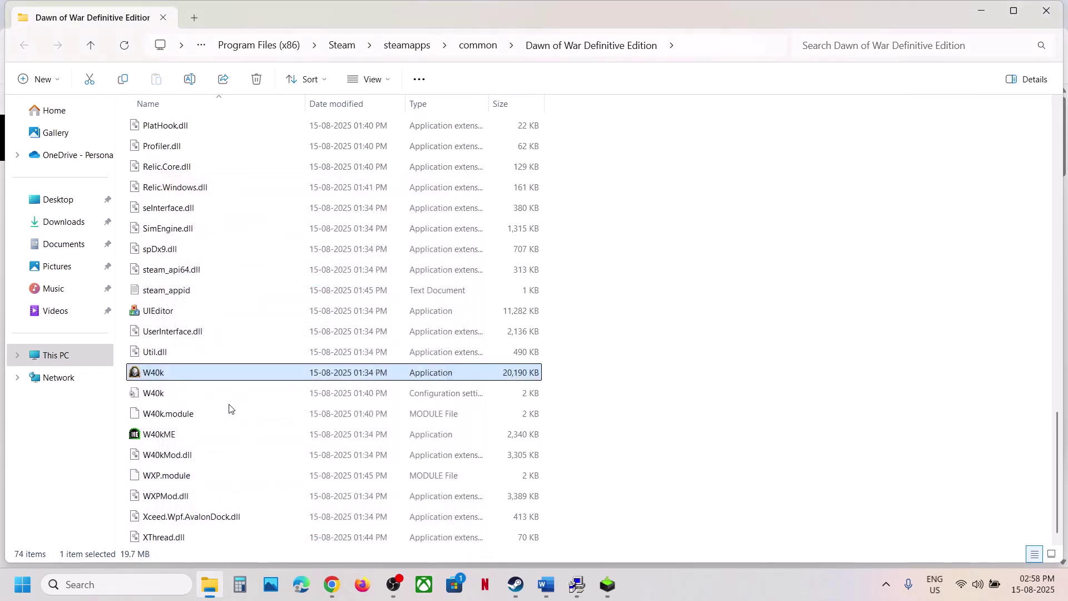
- Set W40k's compatibility target to Windows 7 and save the properties
right_click(183, 378)
left_click(253, 305)
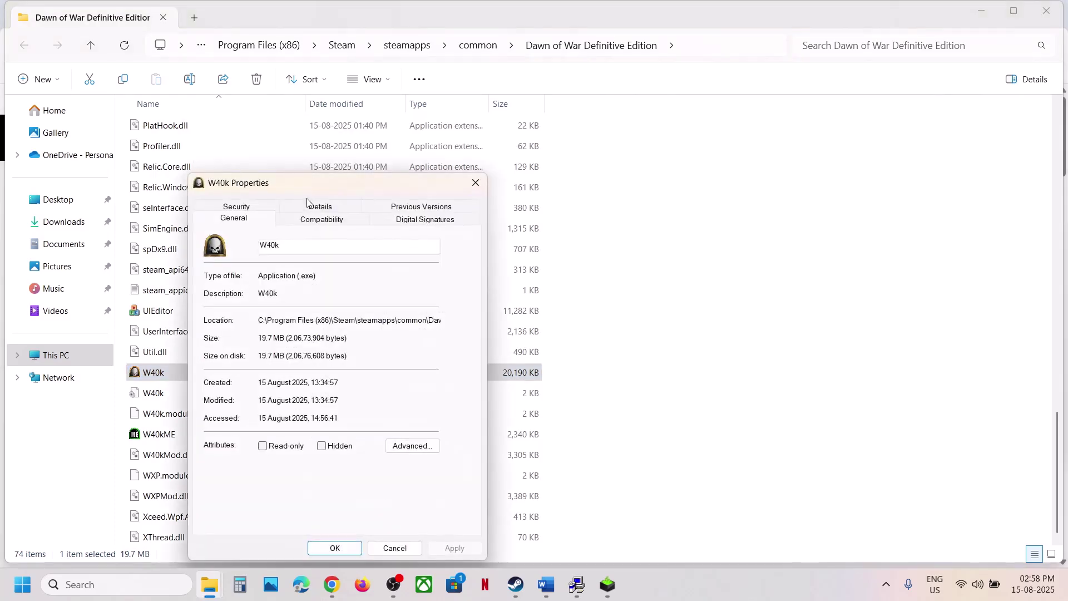
left_click(305, 220)
left_click(240, 332)
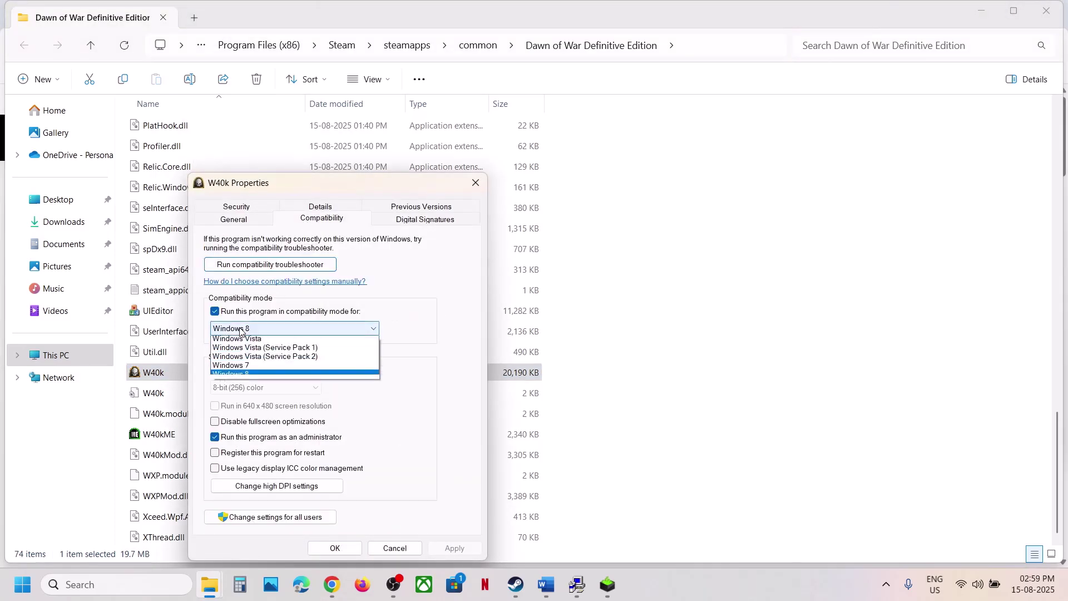
left_click(241, 366)
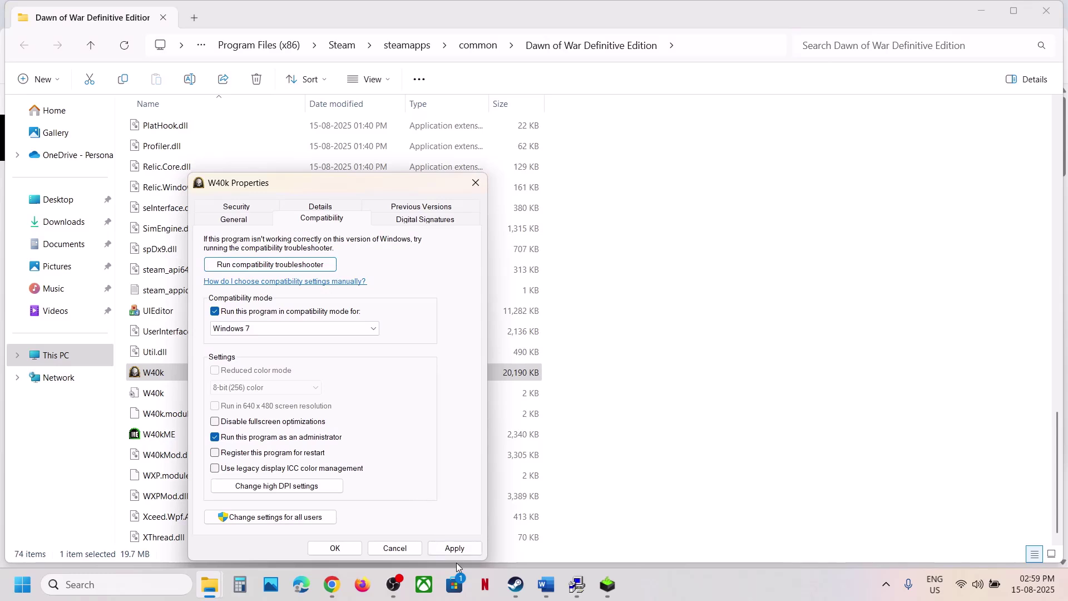
left_click(454, 548)
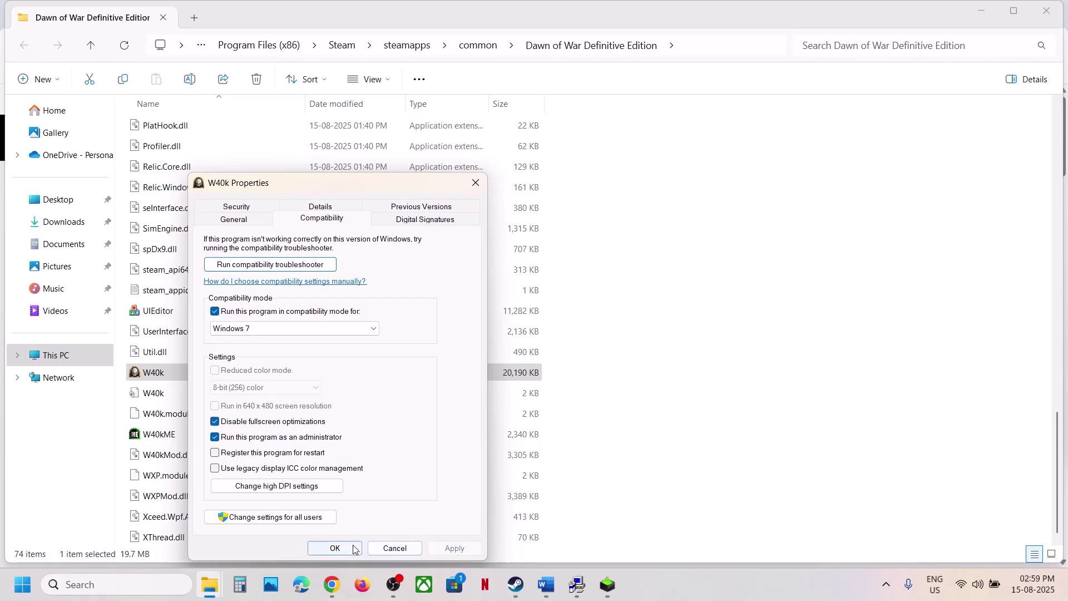
left_click(334, 548)
- Reopen W40k's compatibility settings and switch compatibility mode back off
right_click(177, 380)
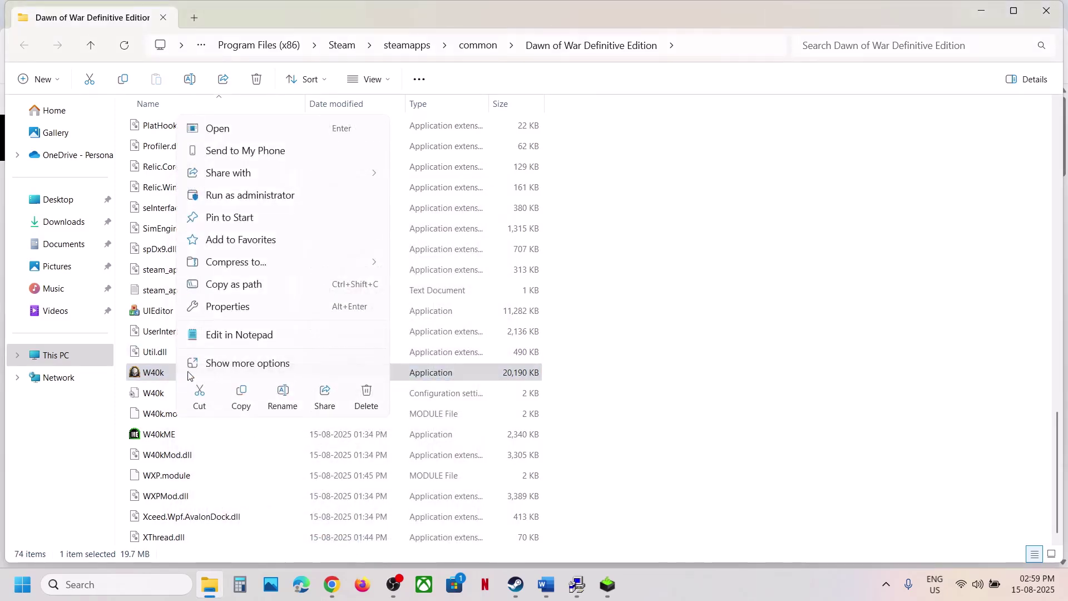
left_click(238, 306)
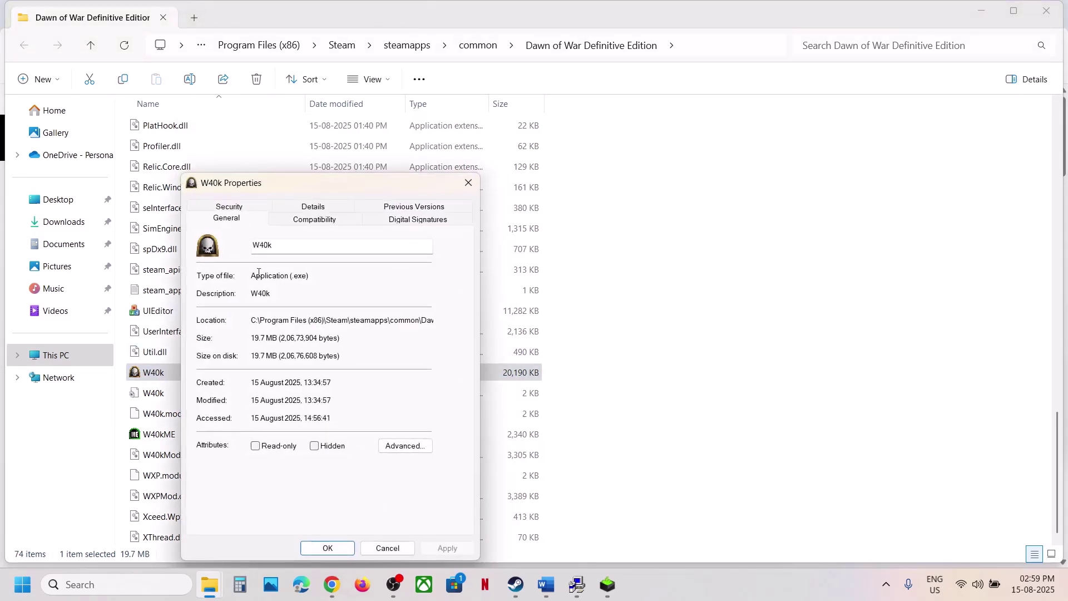
left_click(287, 221)
left_click(207, 312)
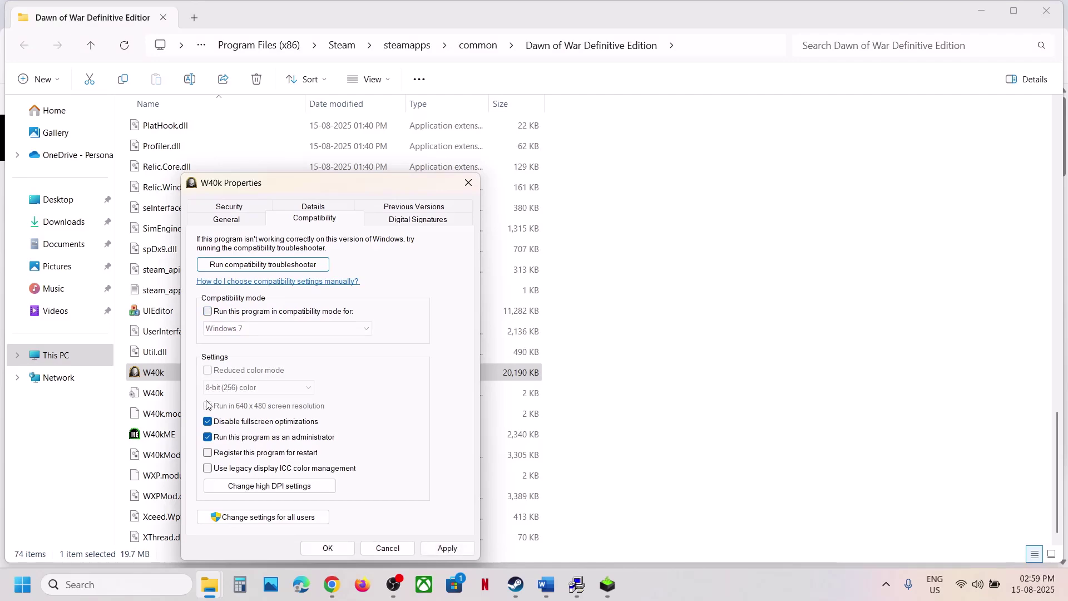